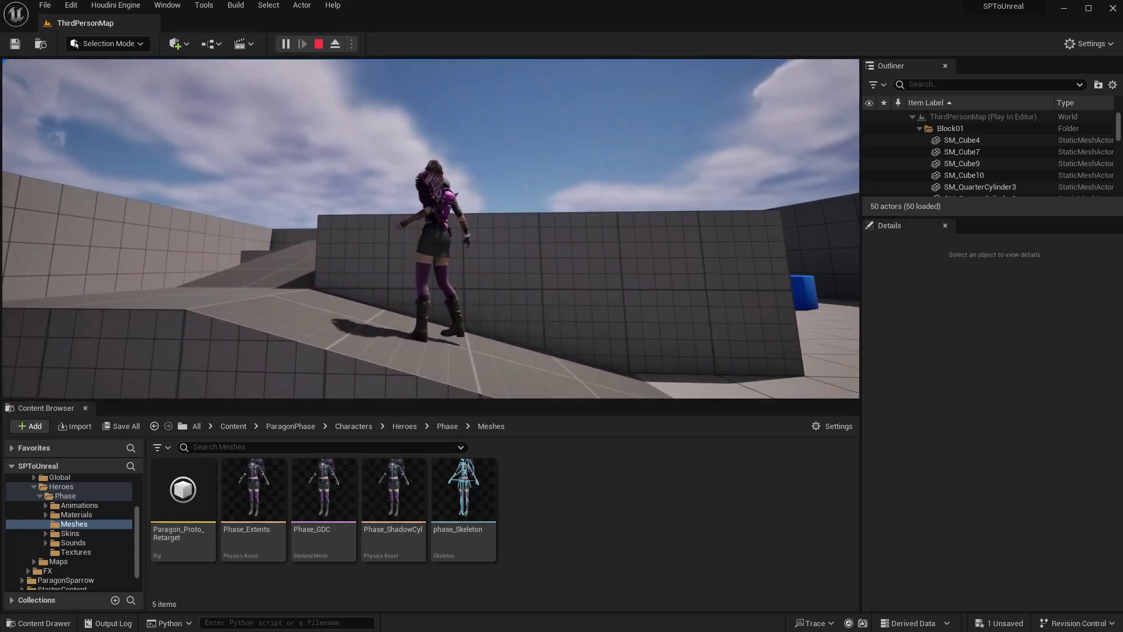
Step: Walk the character through the running level and stop with her feet on either side of the ramp's edge
key("w")
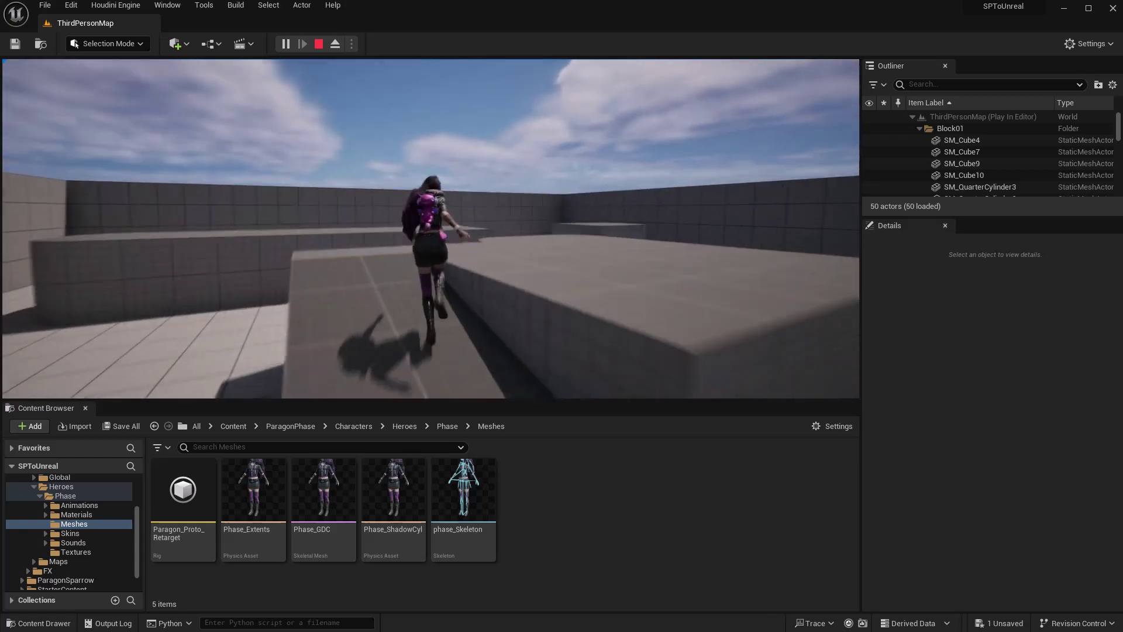
key("w")
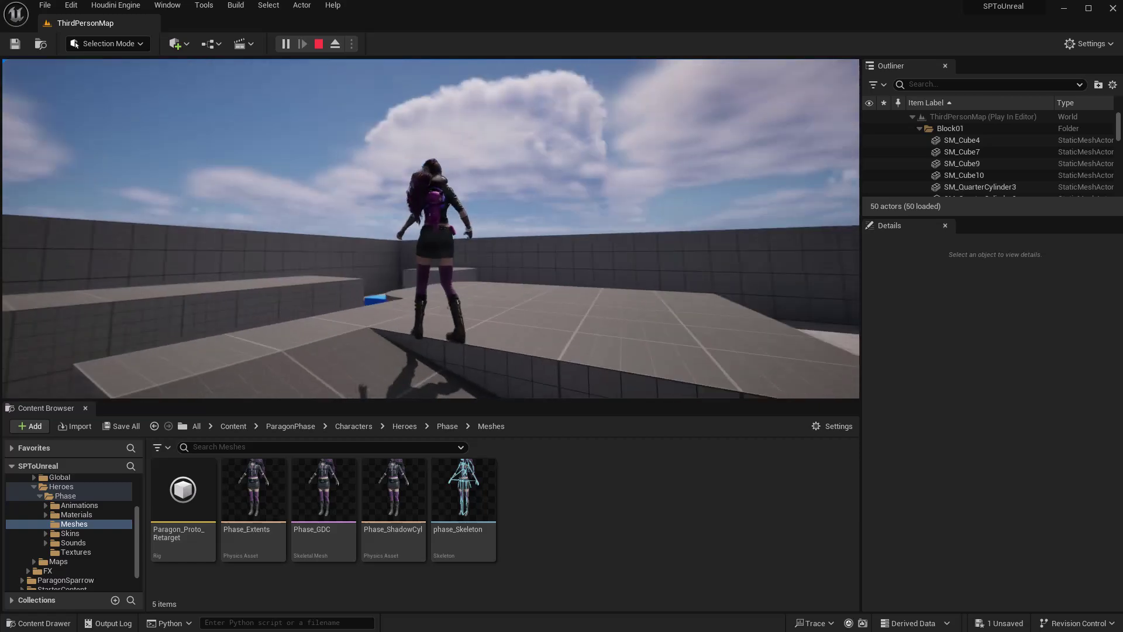
key("w")
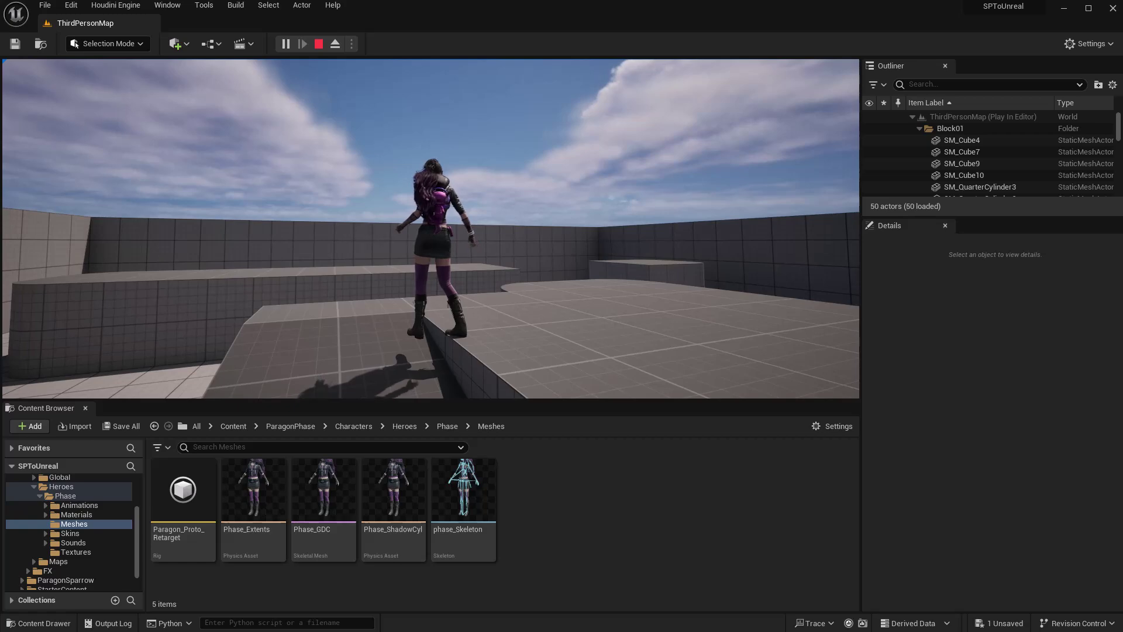
Step: Switch to Snipping Tool and capture a rectangular screenshot of the character standing on the ramp's edge
key("super")
type("snipping tool")
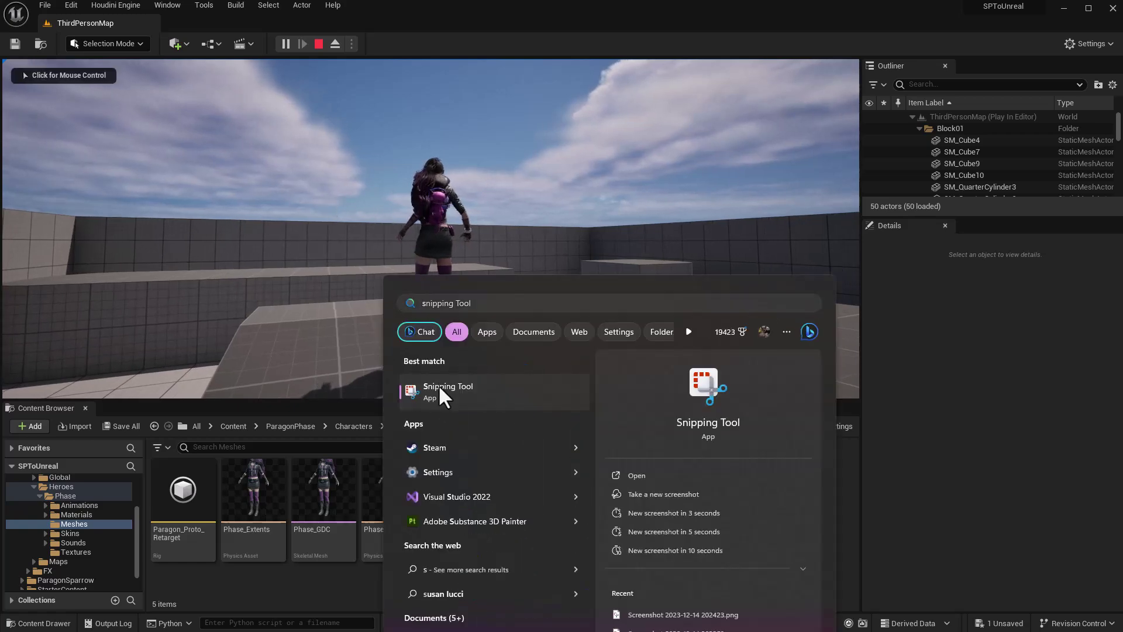
left_click(437, 385)
left_click(502, 144)
left_click_drag(272, 100, 577, 394)
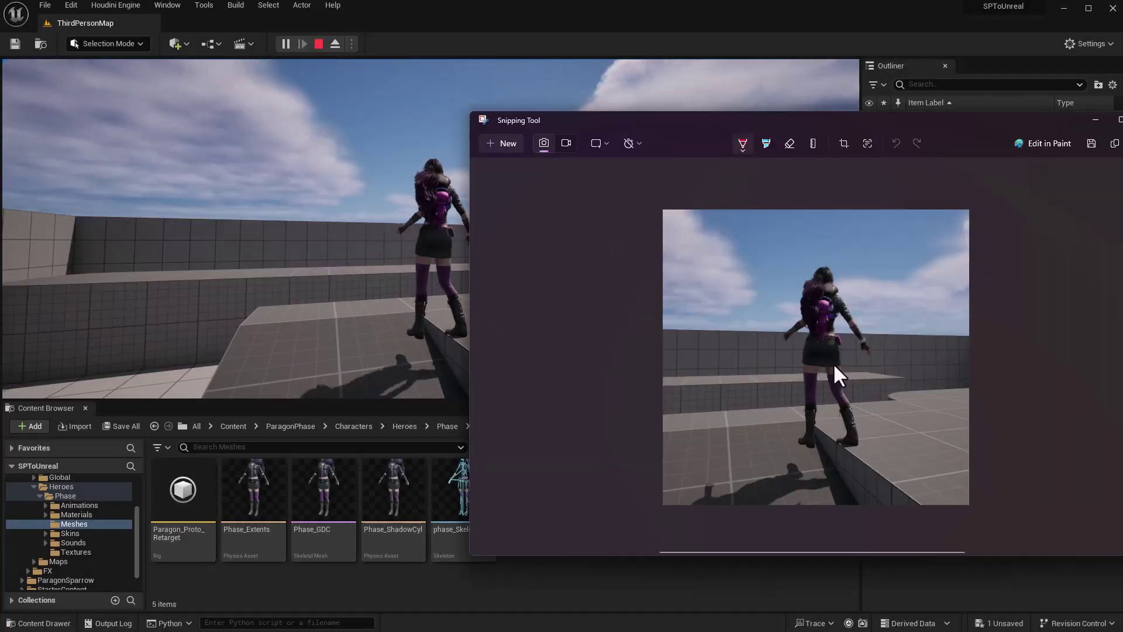
Step: Annotate the snip with red arrows pointing down from the left foot and hips and up from the right foot, and minimize Snipping Tool
left_click(809, 439)
mouse_move(808, 446)
left_mouse_down()
mouse_move(801, 483)
mouse_move(816, 478)
left_mouse_up()
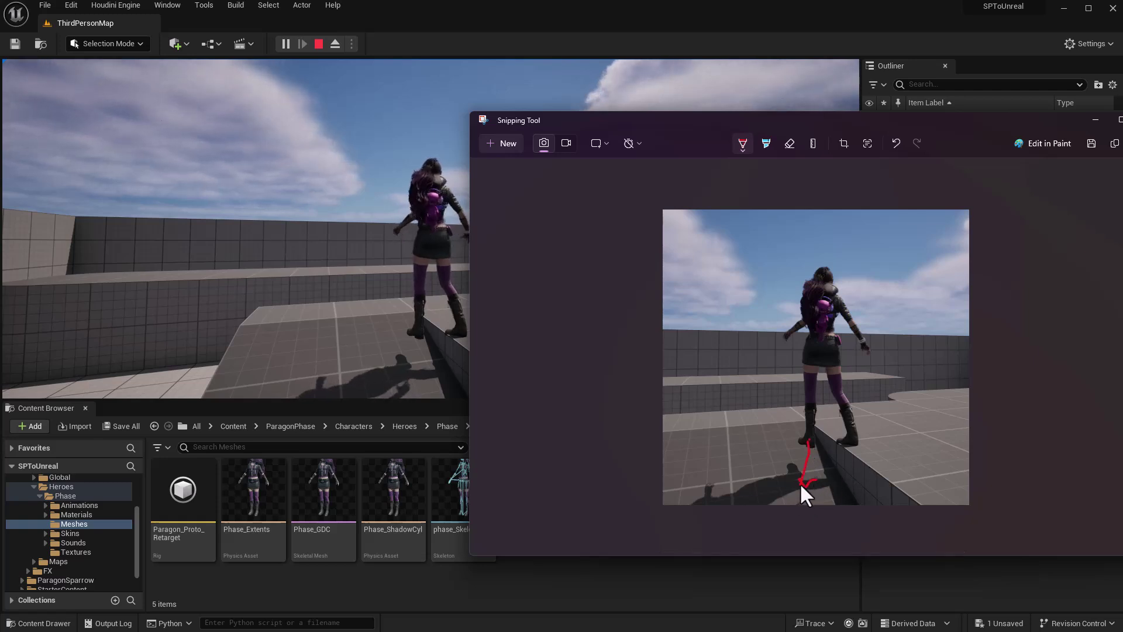
left_click_drag(797, 445, 787, 476)
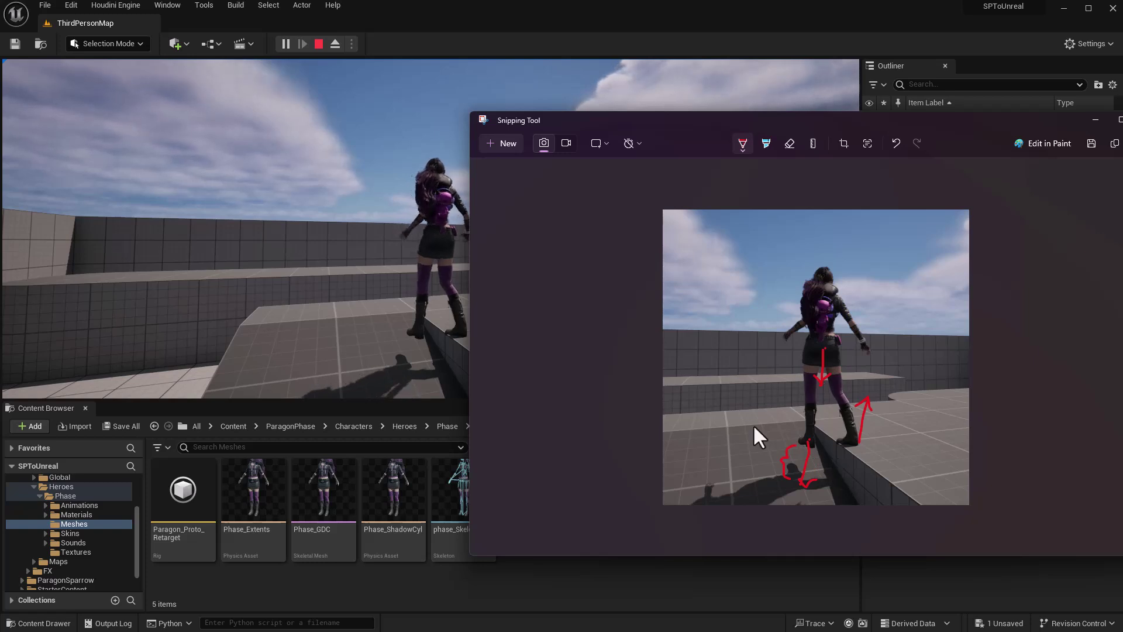
left_click_drag(936, 125, 833, 130)
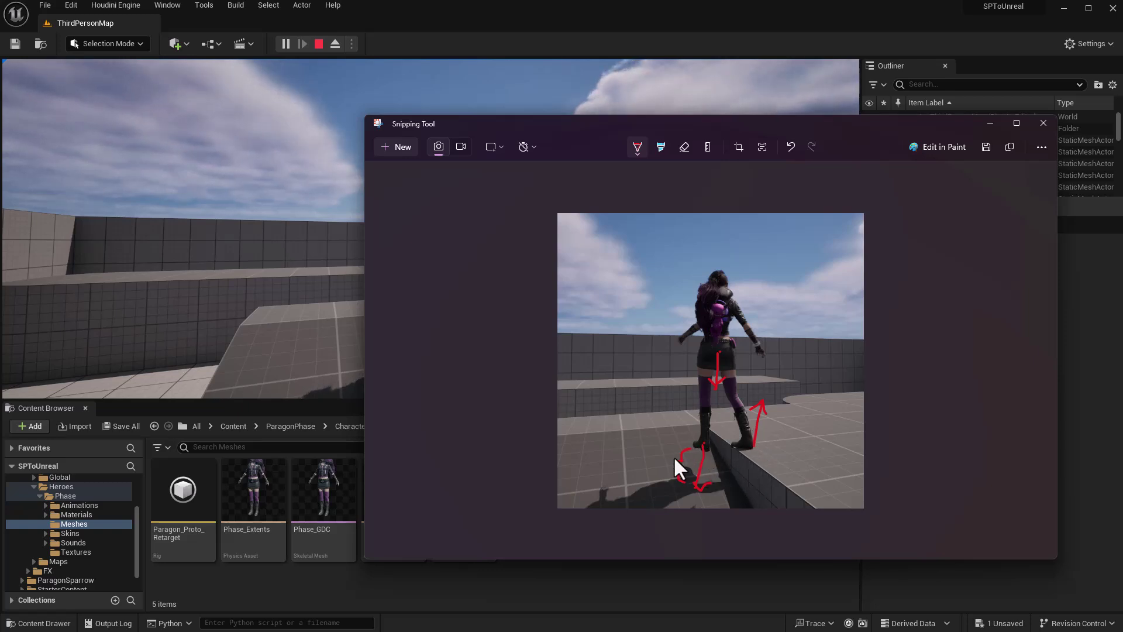
left_click_drag(929, 124, 753, 112)
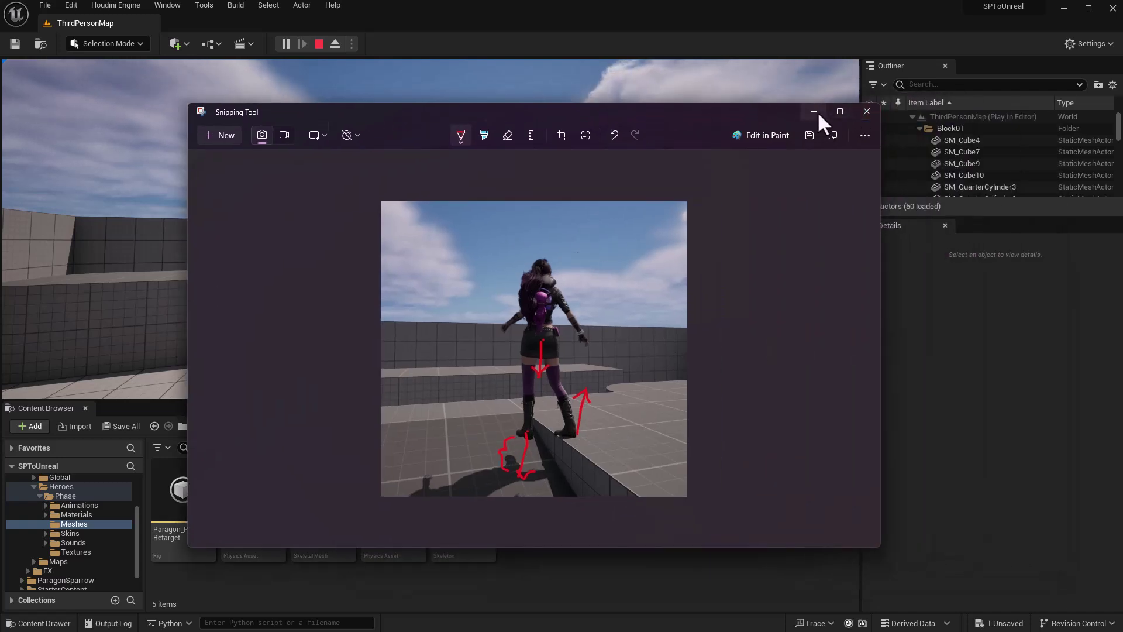
left_click(814, 111)
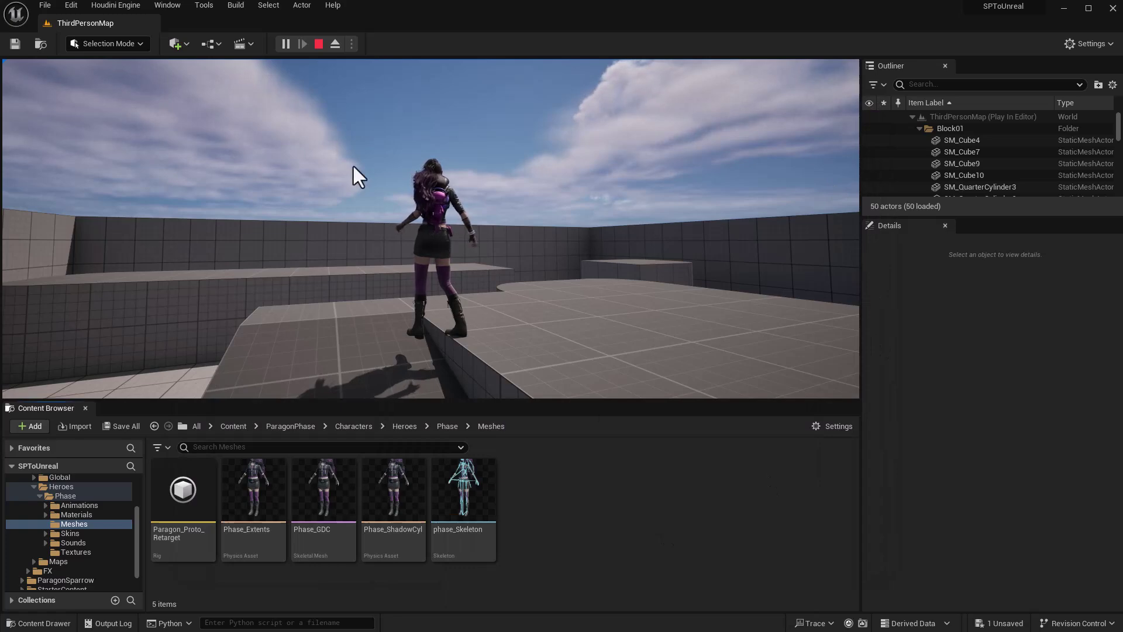
Step: Stop the play session and create a Control Rig named CR_IKFoot from the Phase_GDC skeletal mesh
left_click(318, 44)
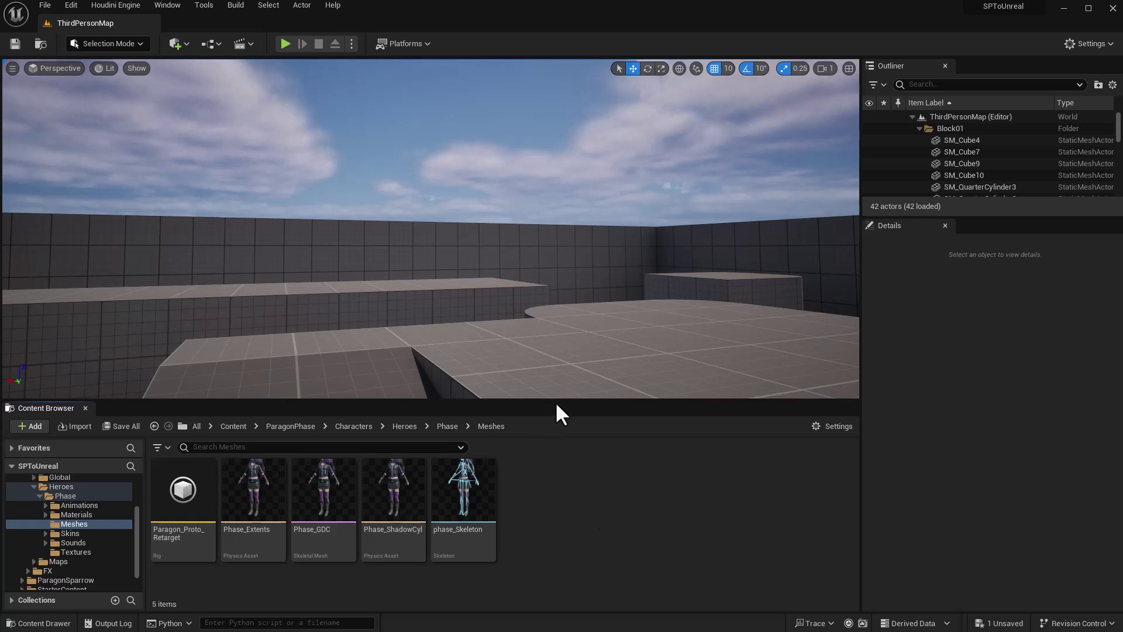
left_click_drag(558, 401, 557, 371)
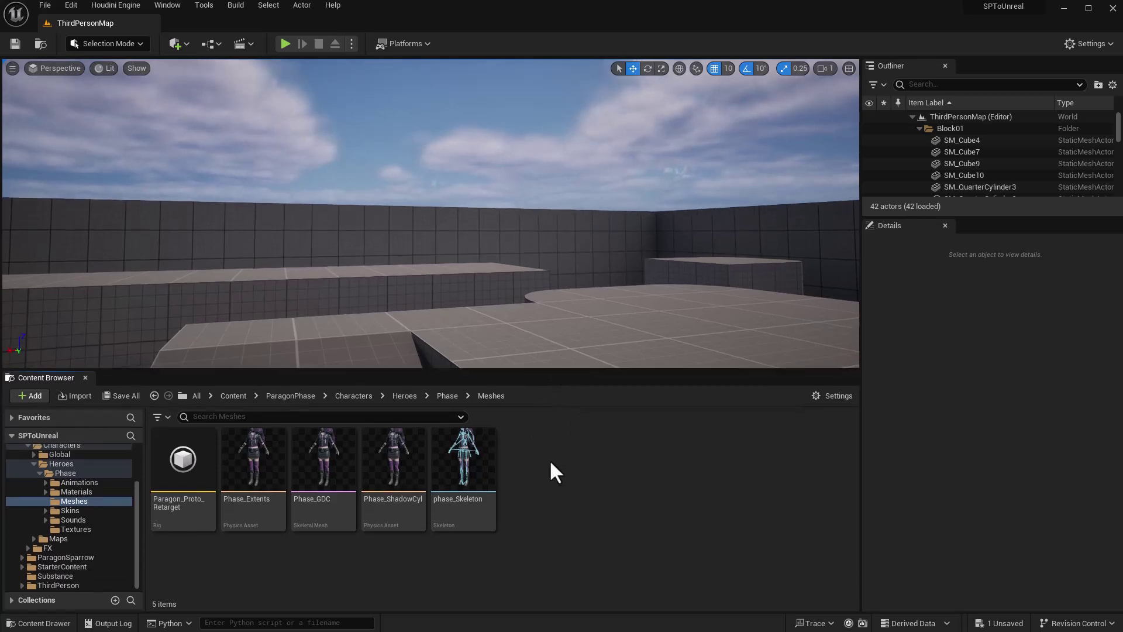
left_click(321, 462)
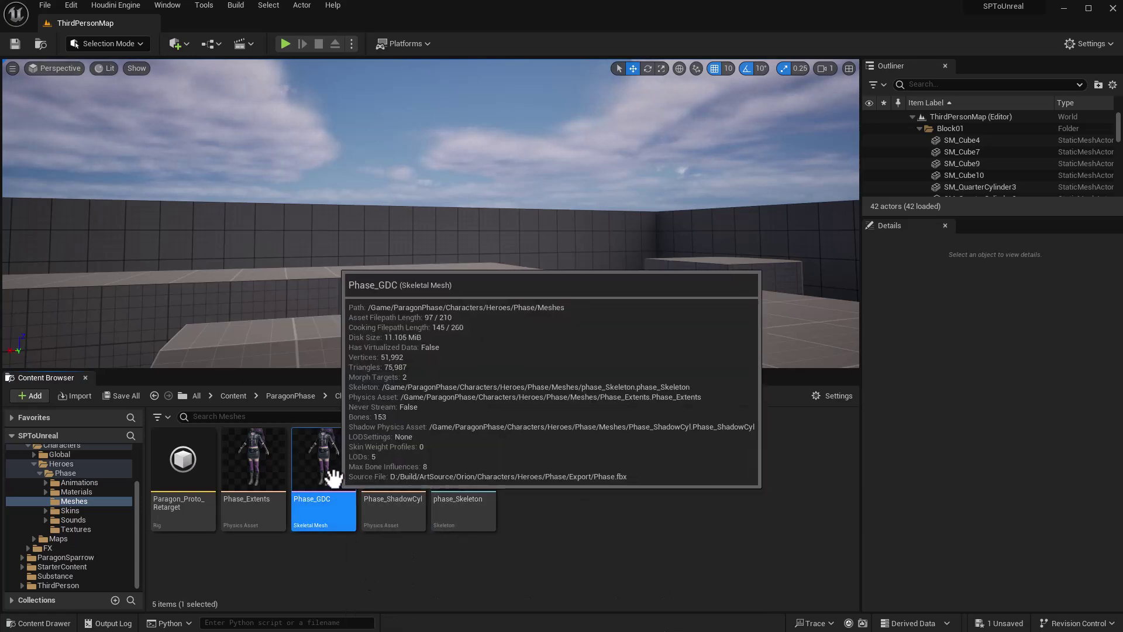
right_click(334, 460)
mouse_move(398, 81)
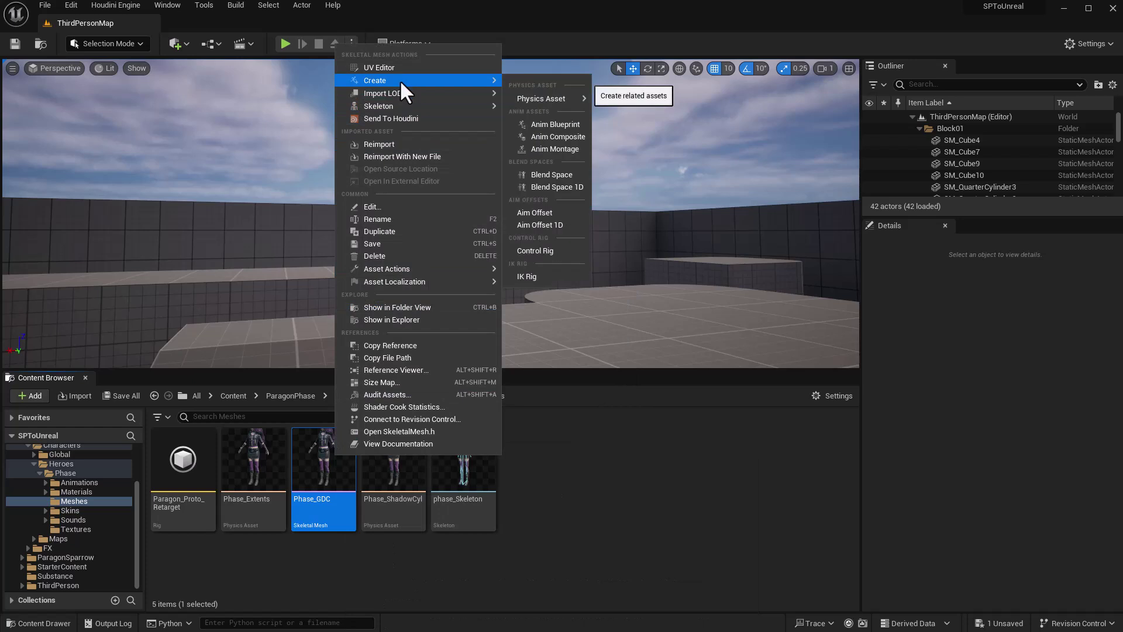
left_click(537, 250)
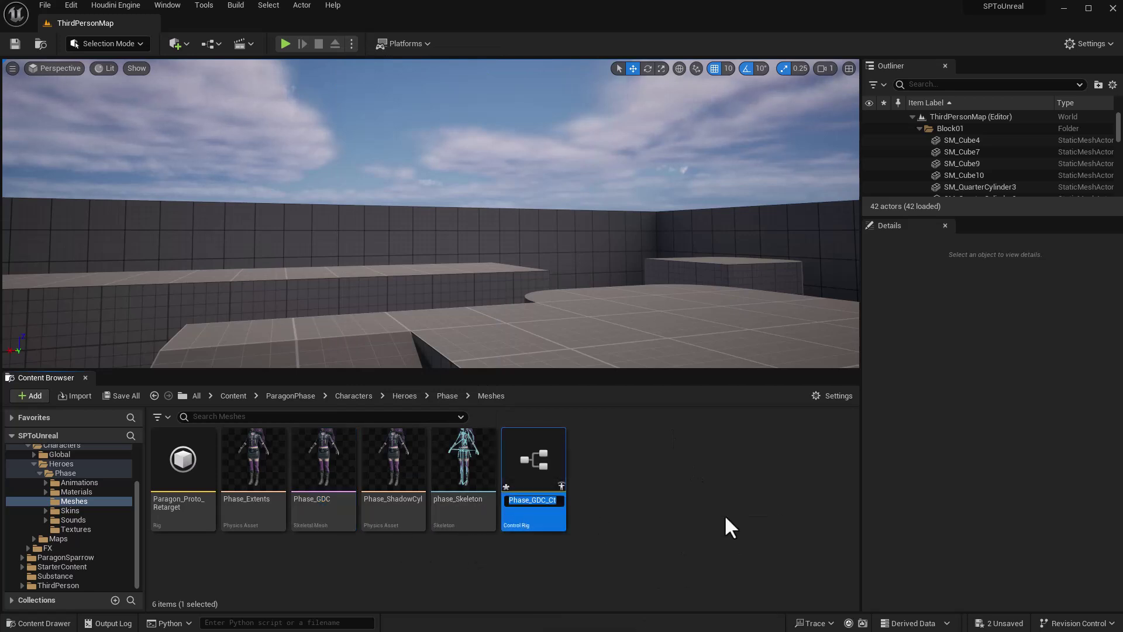
type("CR")
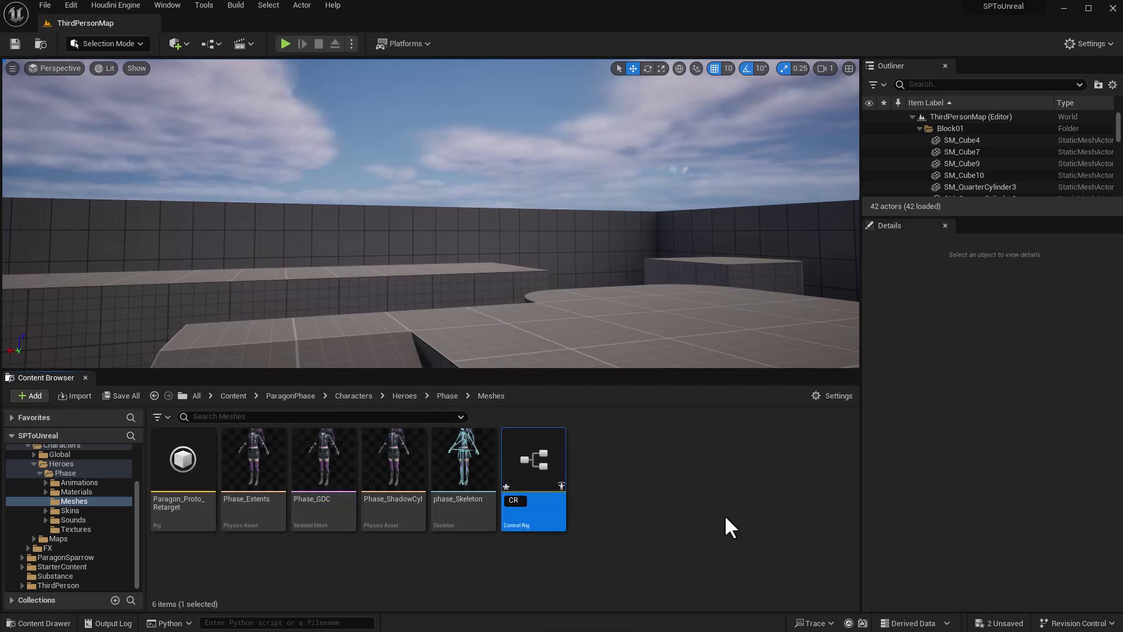
type("_IKFoot")
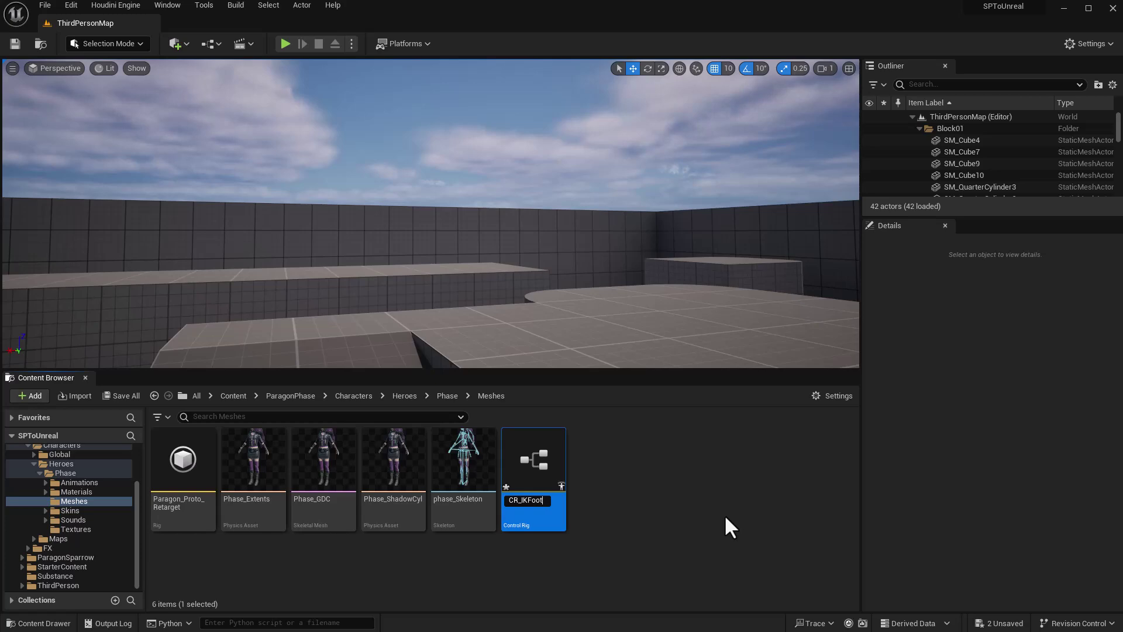
key("Return")
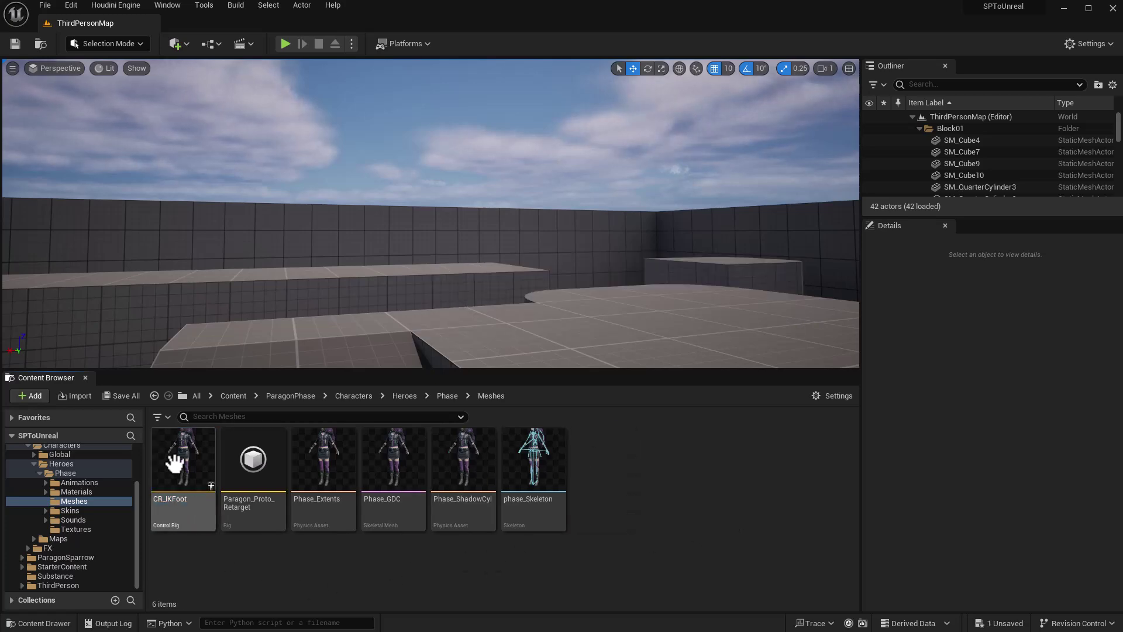
Step: Open the CR_IKFoot control rig for editing, compile it and save it
double_click(175, 464)
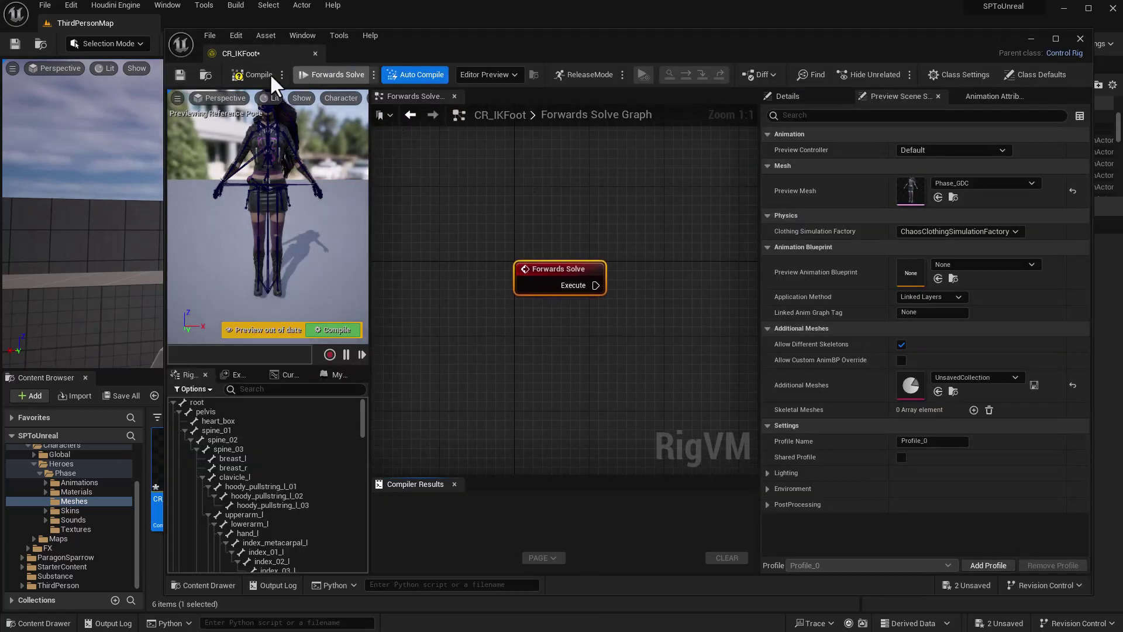
left_click(252, 75)
left_click(180, 75)
right_click_drag(534, 199, 504, 184)
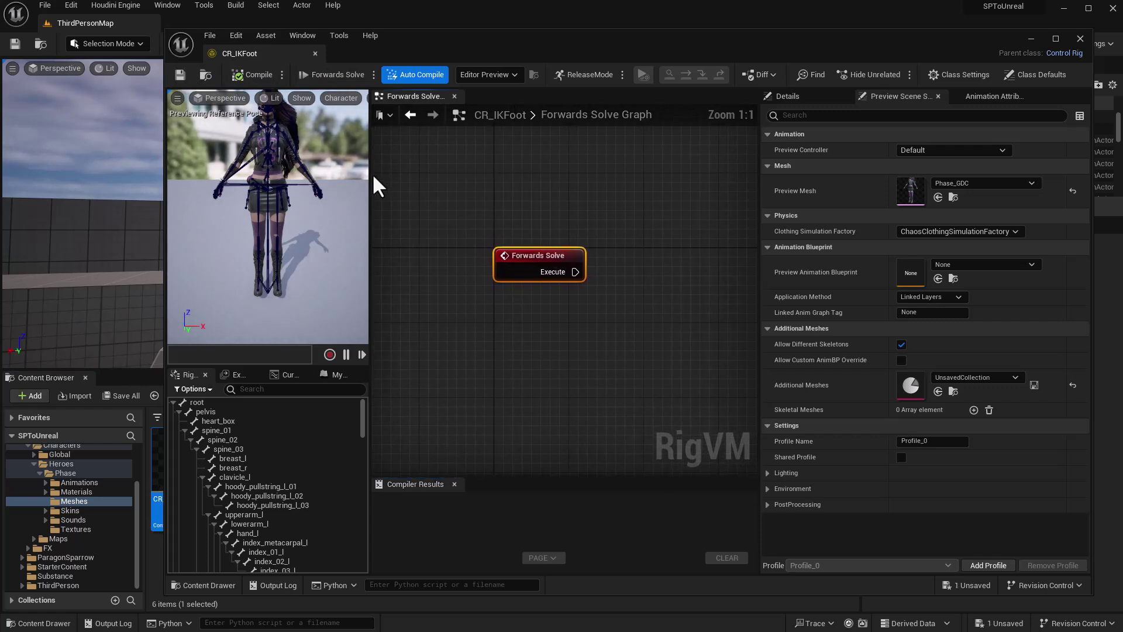
left_click_drag(371, 173, 385, 173)
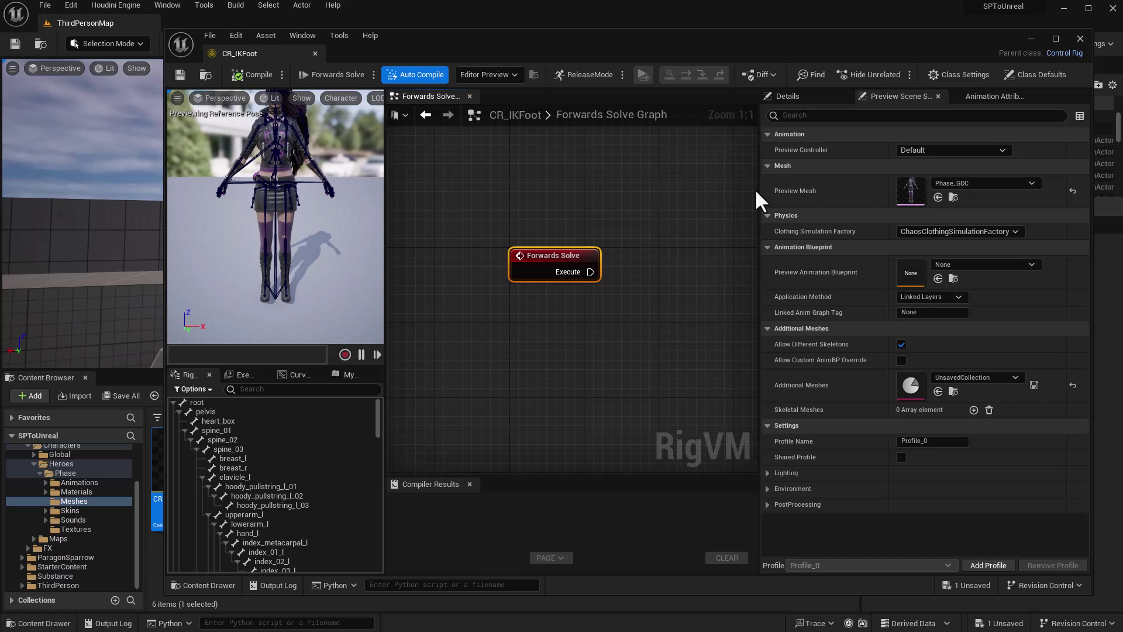
left_click_drag(756, 188, 832, 188)
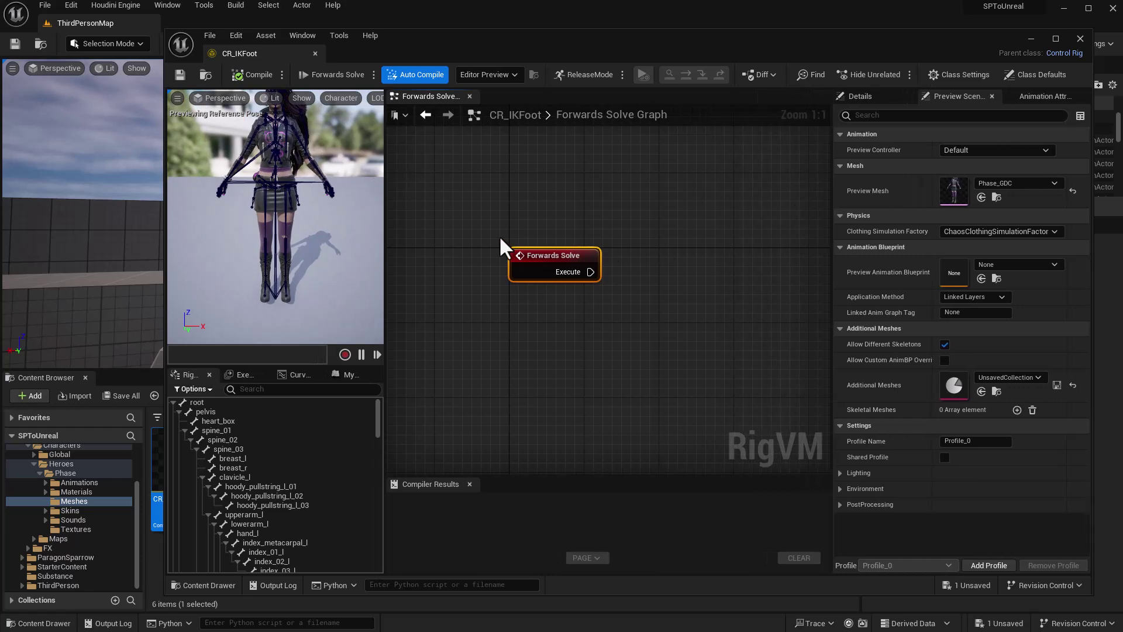
Step: Add a new control at the lowerarm_l bone of the character's left arm
mouse_move(331, 218)
left_mouse_down("alt")
mouse_move(281, 205)
mouse_move(304, 220)
mouse_move(293, 175)
mouse_move(287, 240)
mouse_move(333, 223)
left_mouse_up("alt")
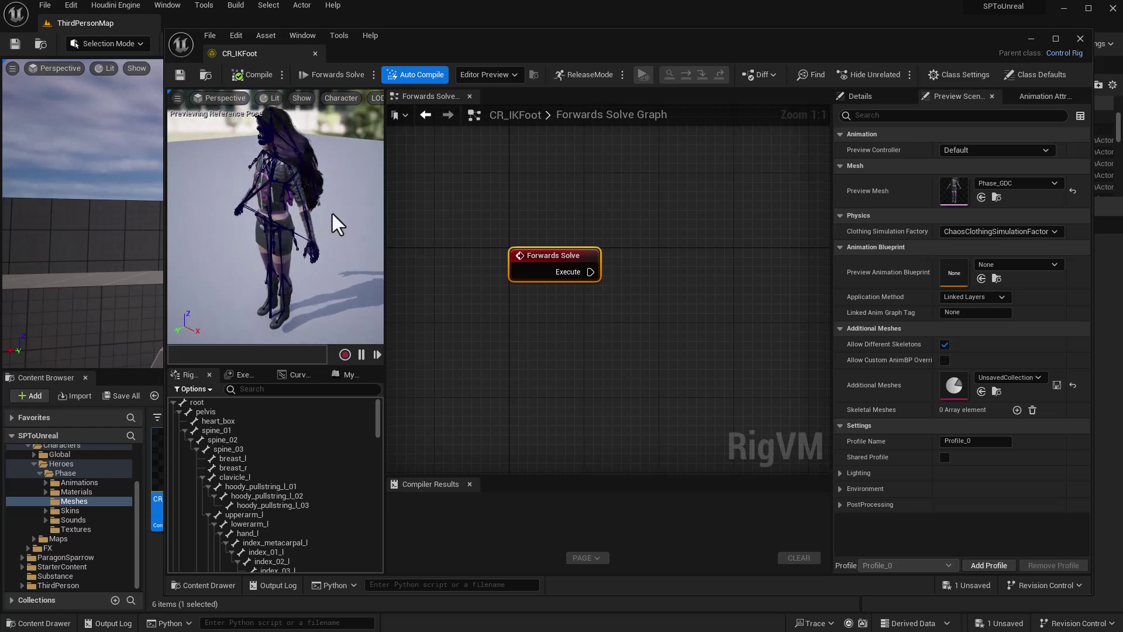
left_click_drag(296, 172, 252, 176, "alt")
mouse_move(275, 170)
right_mouse_down("alt")
mouse_move(322, 164)
mouse_move(290, 184)
right_mouse_up("alt")
left_click(287, 167)
scroll(286, 223, "up", 5)
scroll(286, 223, "down", 5)
scroll(285, 218, "up", 4)
left_click(290, 212)
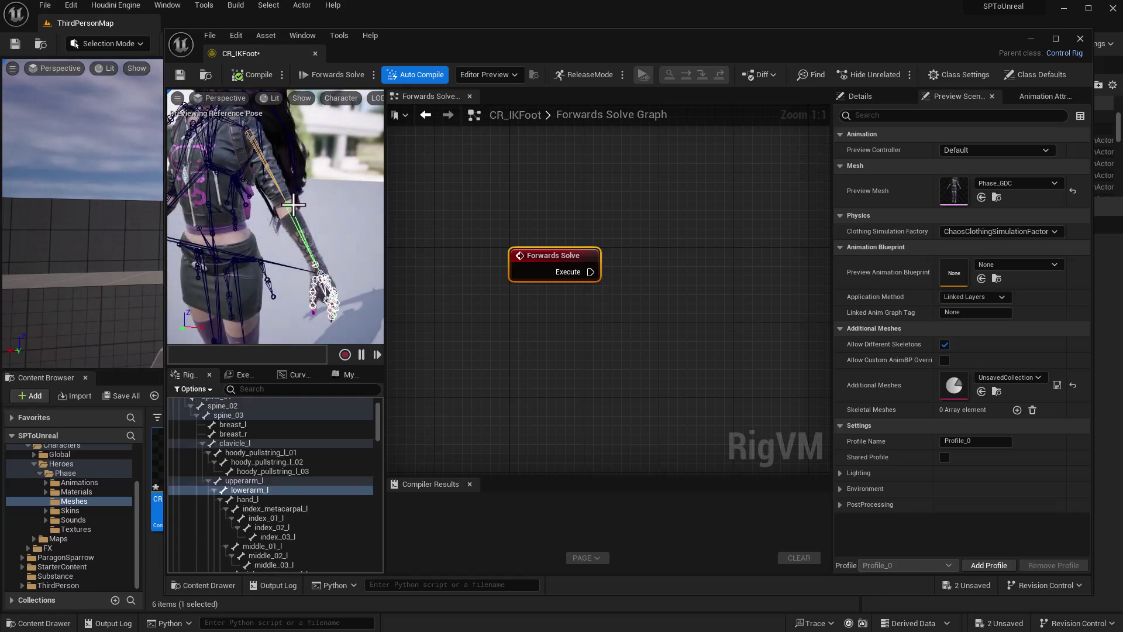
right_click(263, 490)
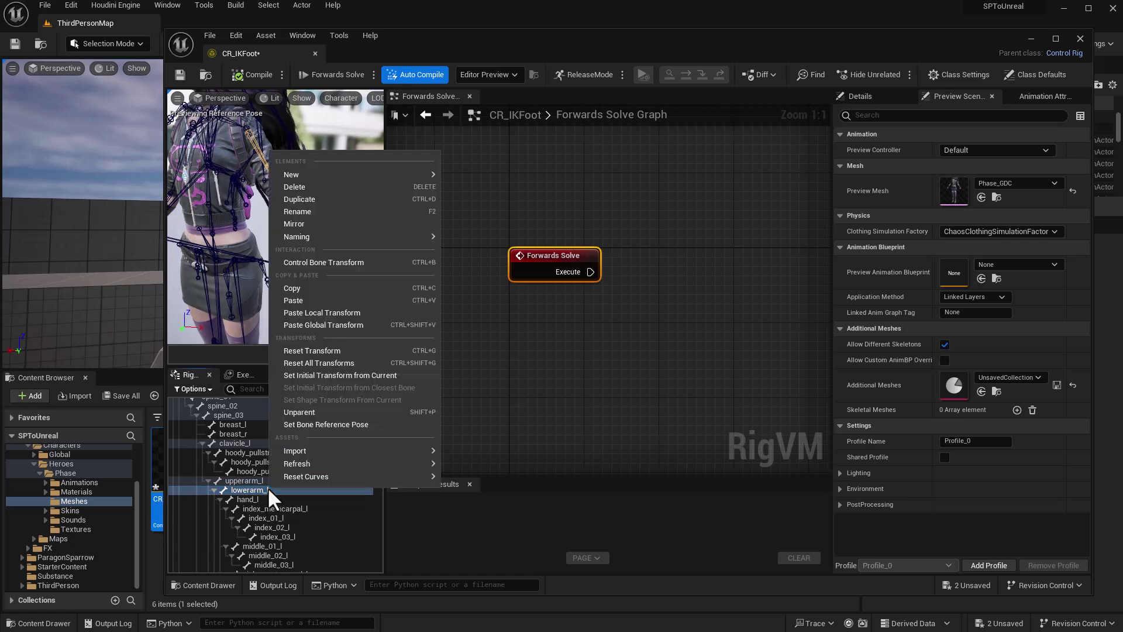
mouse_move(366, 174)
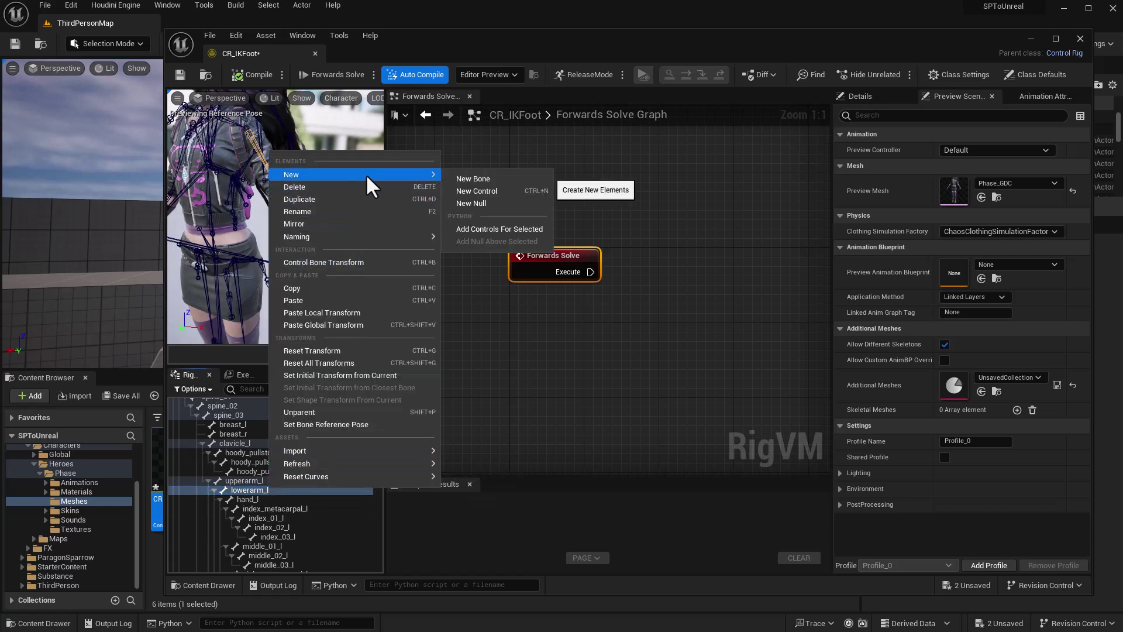
left_click(485, 186)
left_click(318, 182)
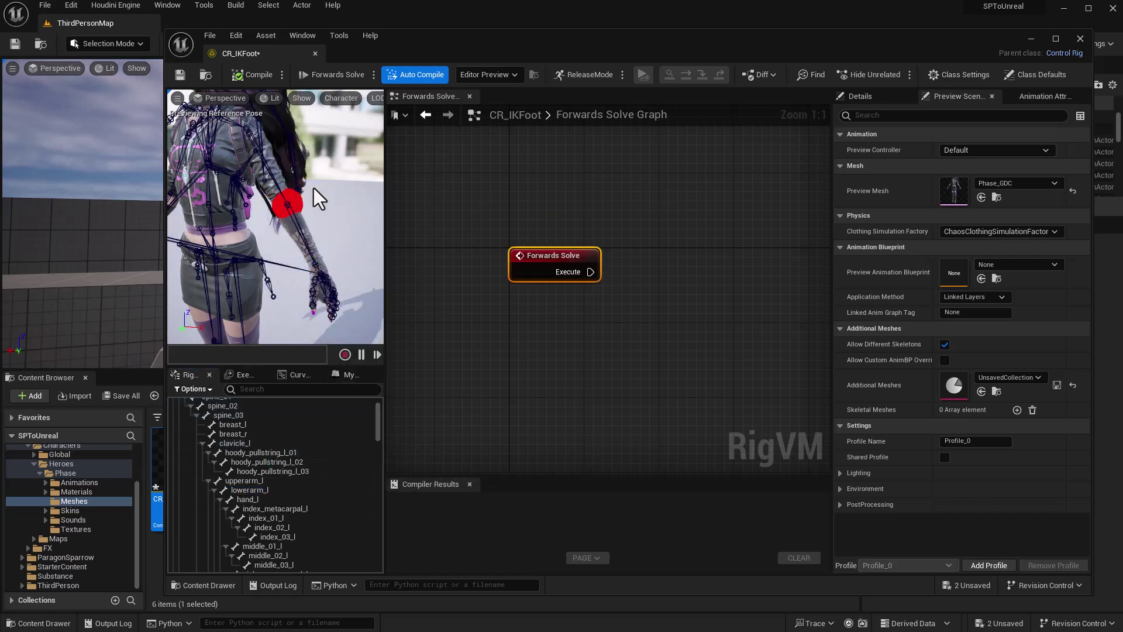
Step: Unparent lowerarm_l_ctrl from the arm bones, moving it to the root level of the rig hierarchy, and select it there
left_click(295, 201)
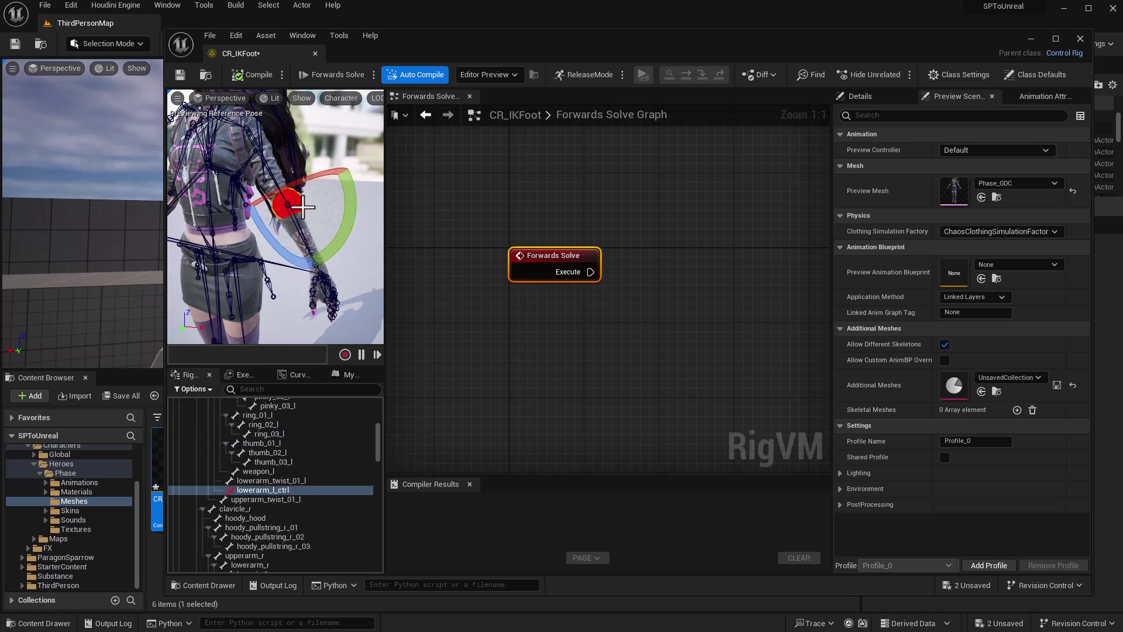
key("Delete")
scroll(283, 522, "down", 15)
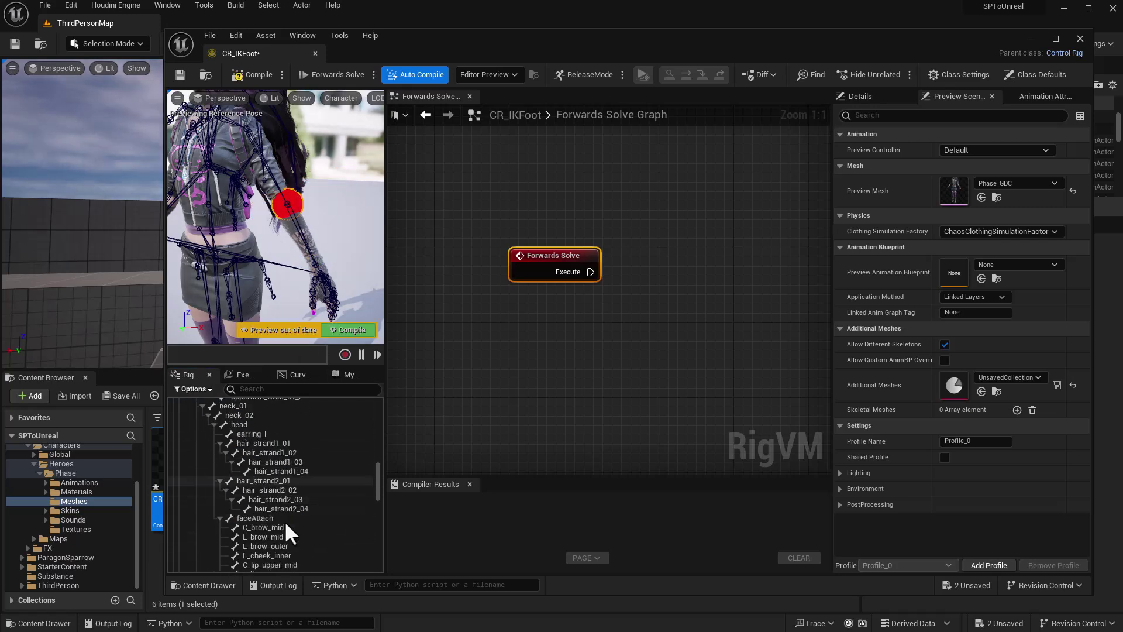
left_click(231, 559)
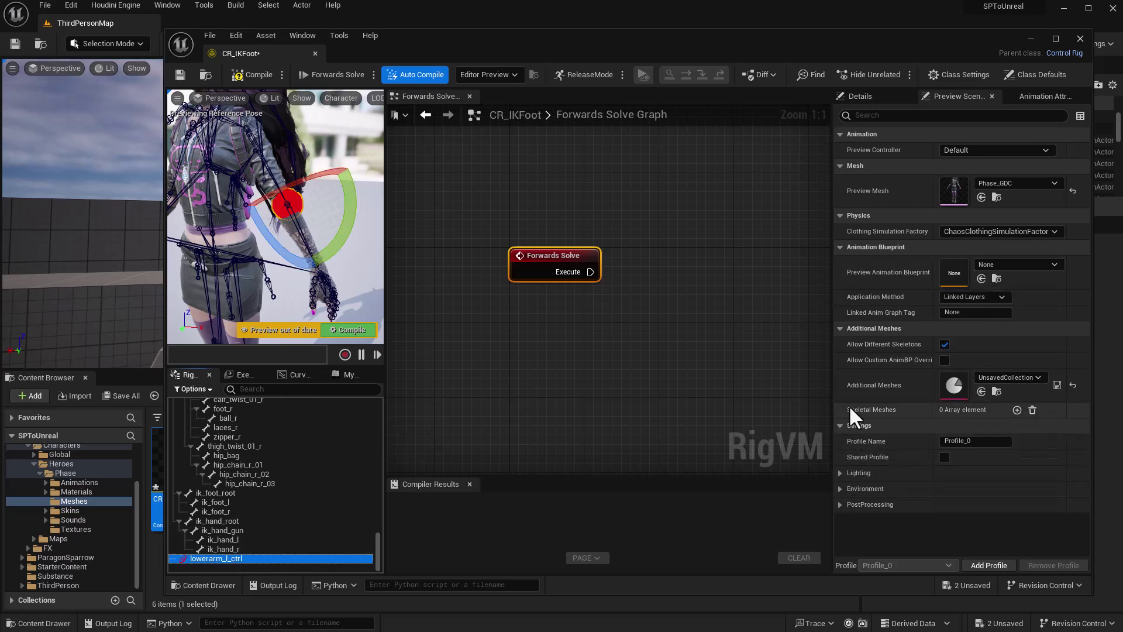
Step: Change the lowerarm_l_ctrl shape to Circle_Thick and set its shape transform scale to 2.0
left_click(857, 96)
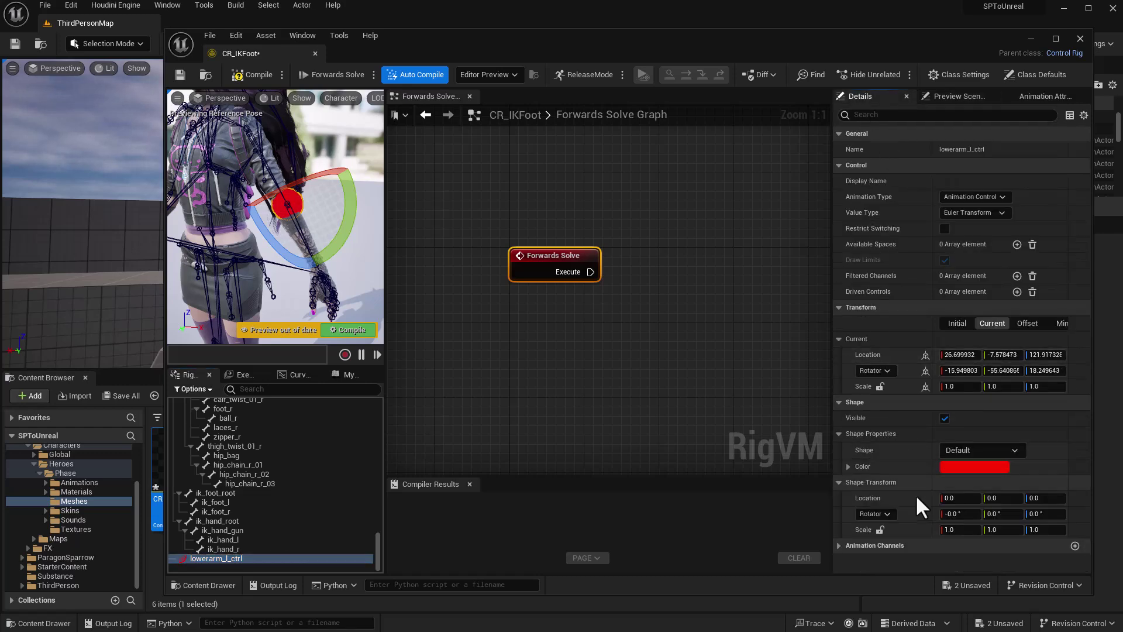
left_click(969, 449)
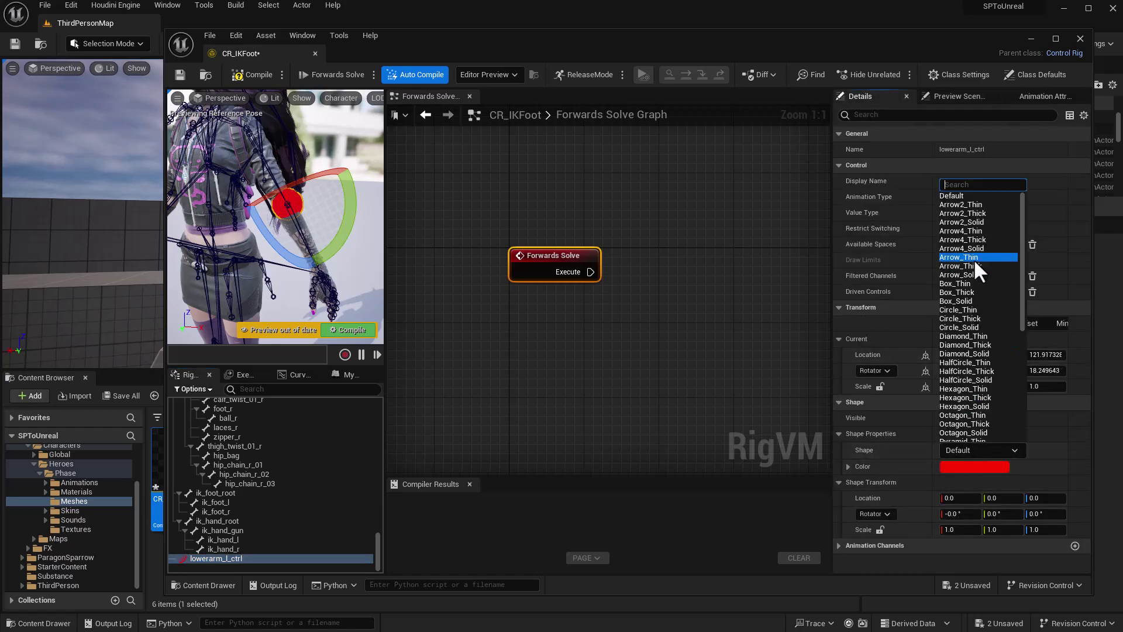
left_click(971, 319)
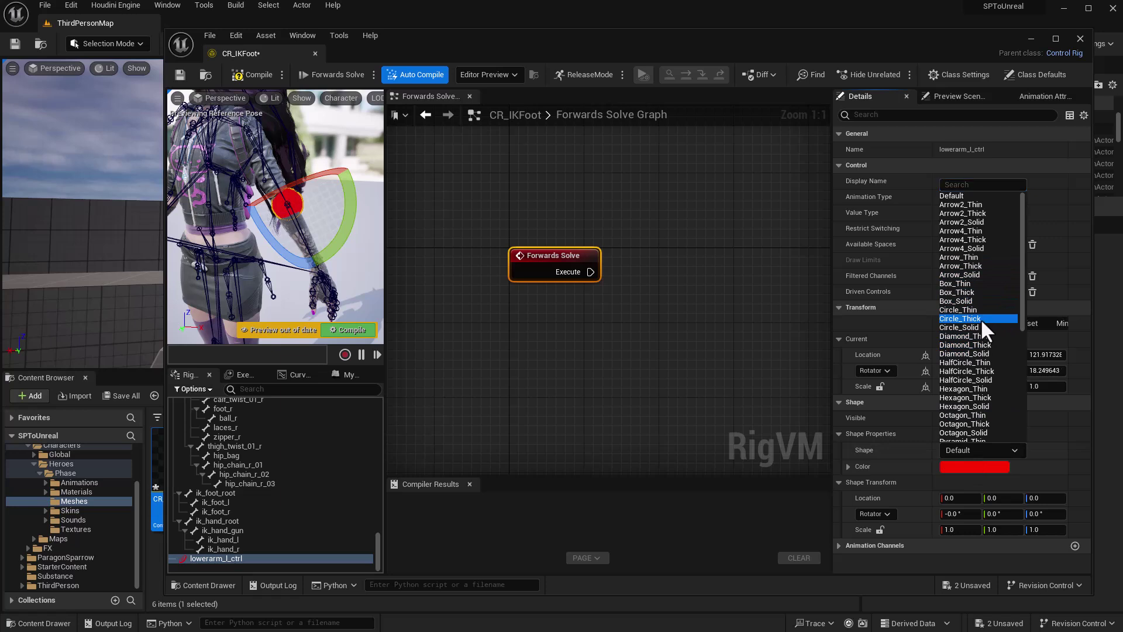
left_click(967, 532)
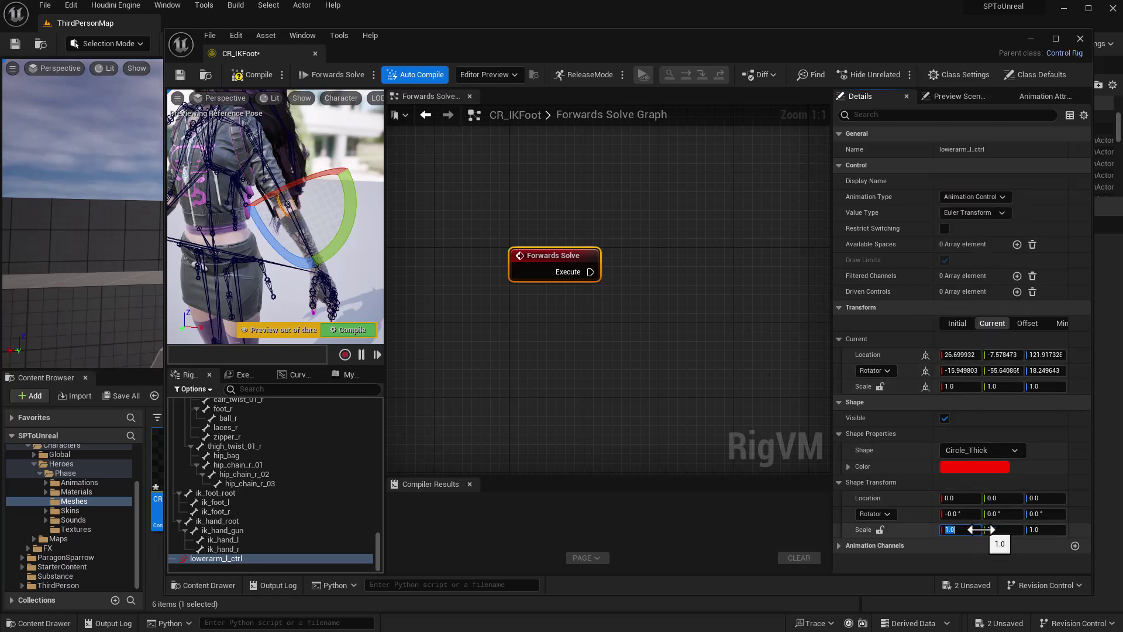
key("Tab")
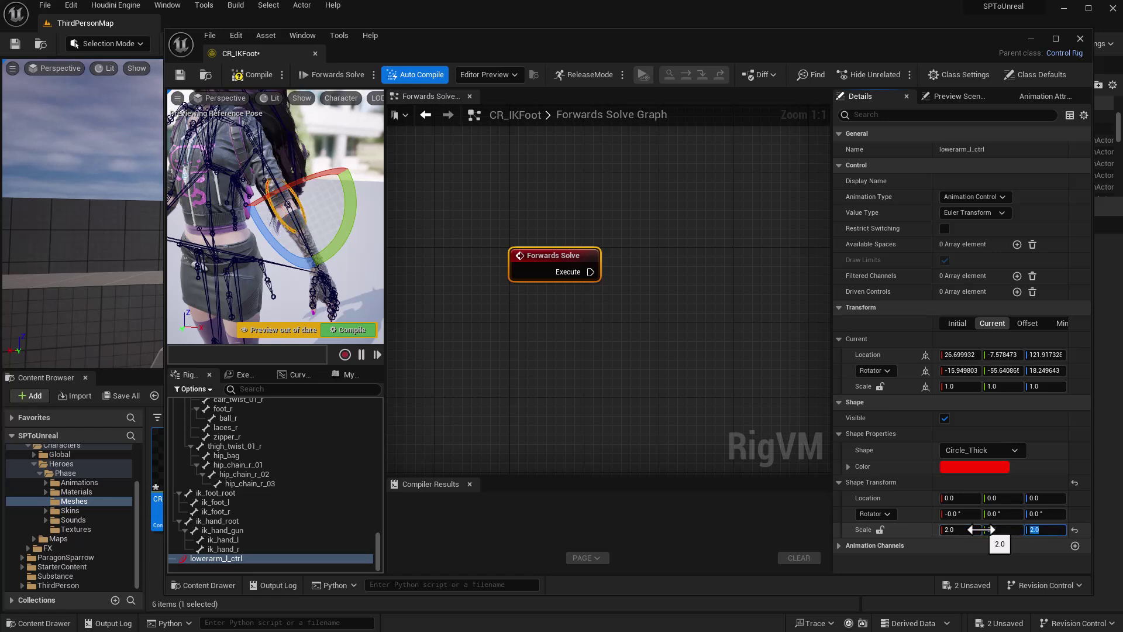
Step: Set the shape transform rotation of lowerarm_l_ctrl to 90 degrees on the second axis so the ring encircles the forearm
left_click(1008, 515)
type("90")
key("Return")
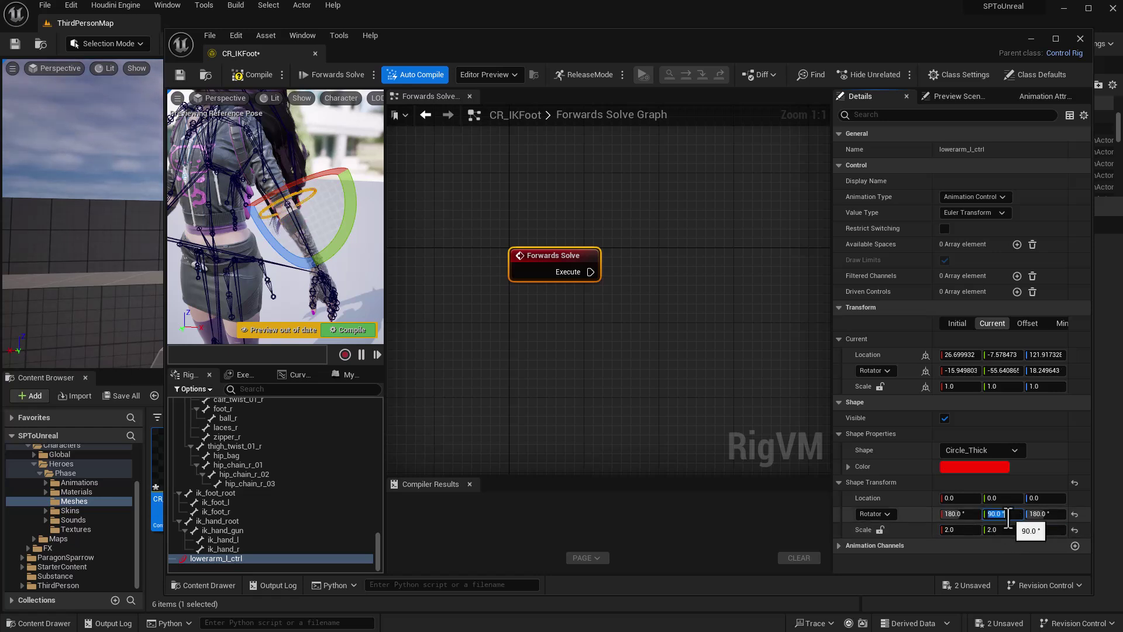
left_click_drag(270, 243, 328, 224, "alt")
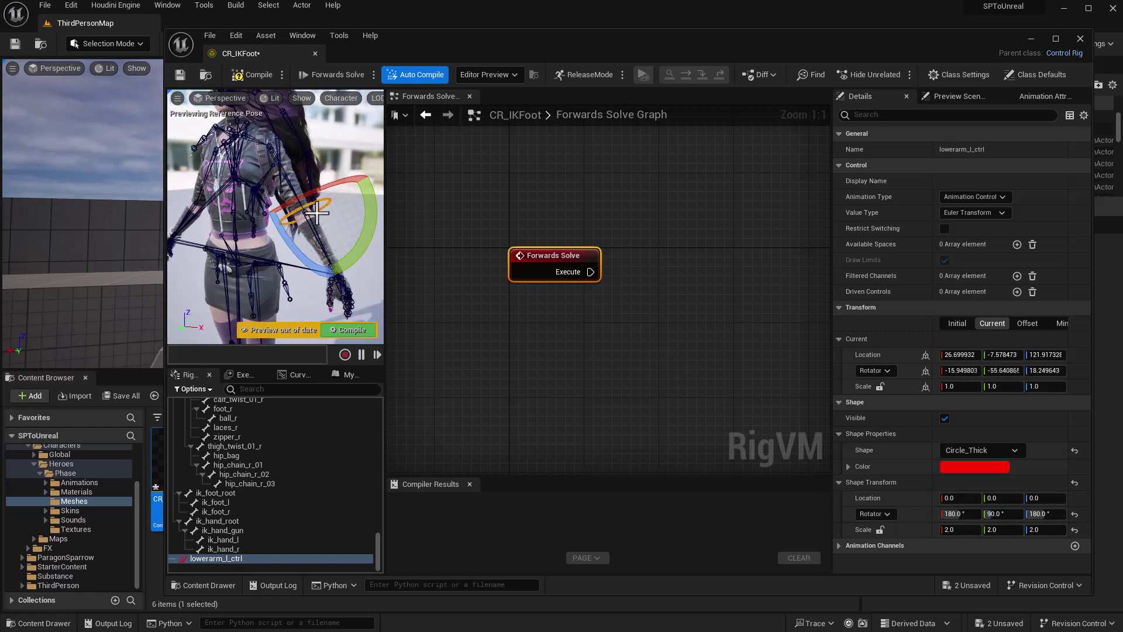
Step: Add a Get Transform - Control node for lowerarm_l_ctrl to the Forwards Solve graph and collapse its Transform output
right_click_drag(698, 258, 663, 242)
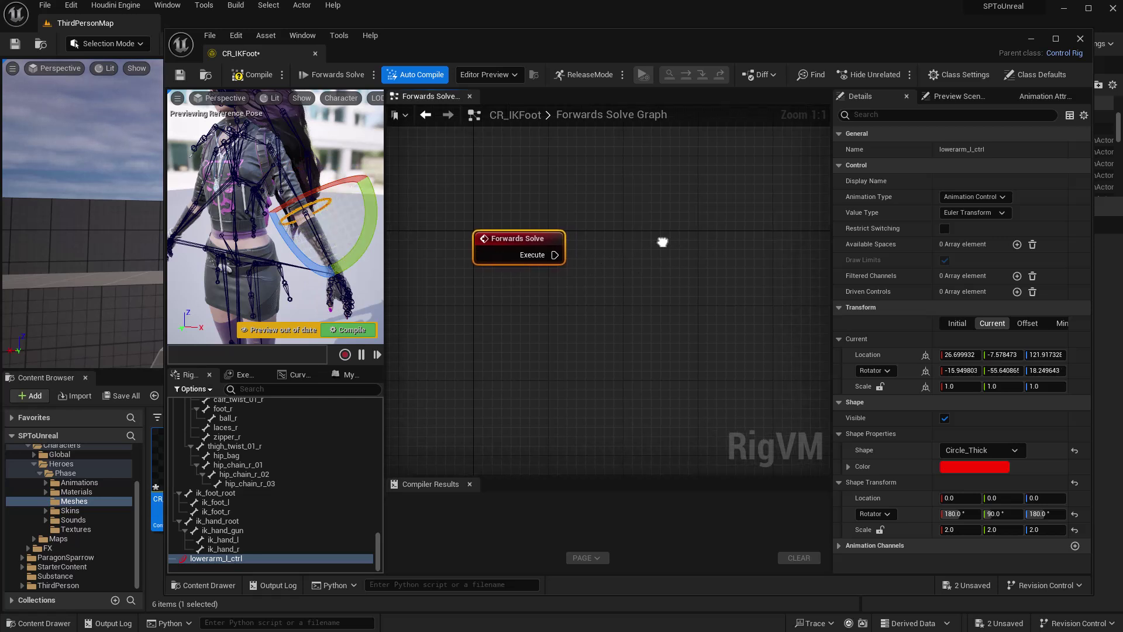
left_click(220, 560)
left_click_drag(219, 557, 425, 311)
left_click(545, 343)
left_click(561, 413)
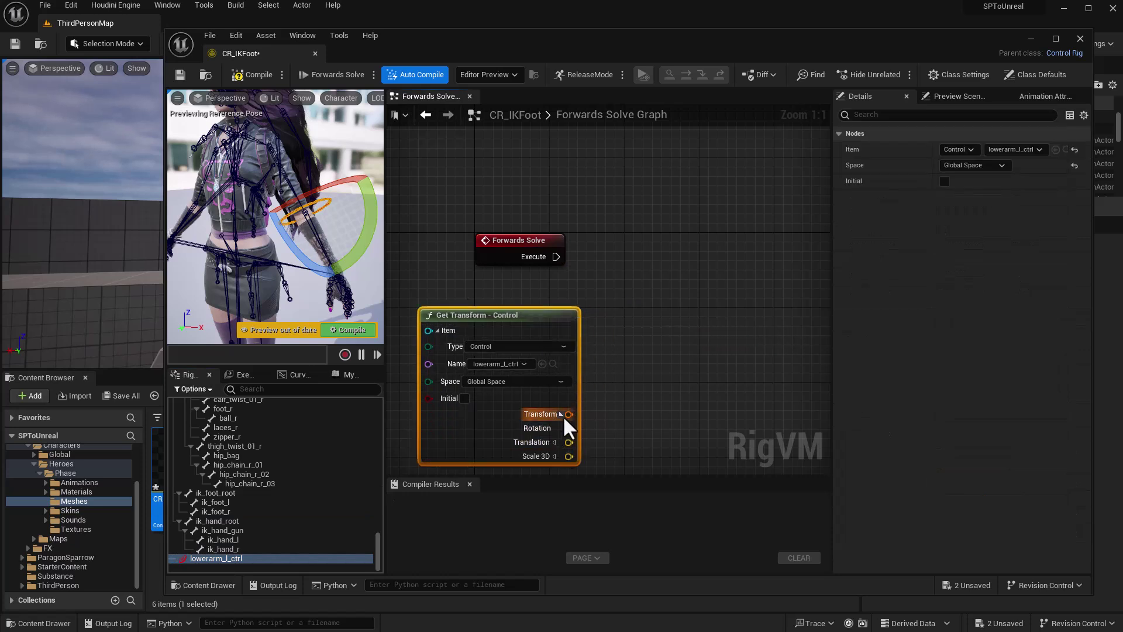
left_click(559, 414)
right_click_drag(676, 271, 693, 310)
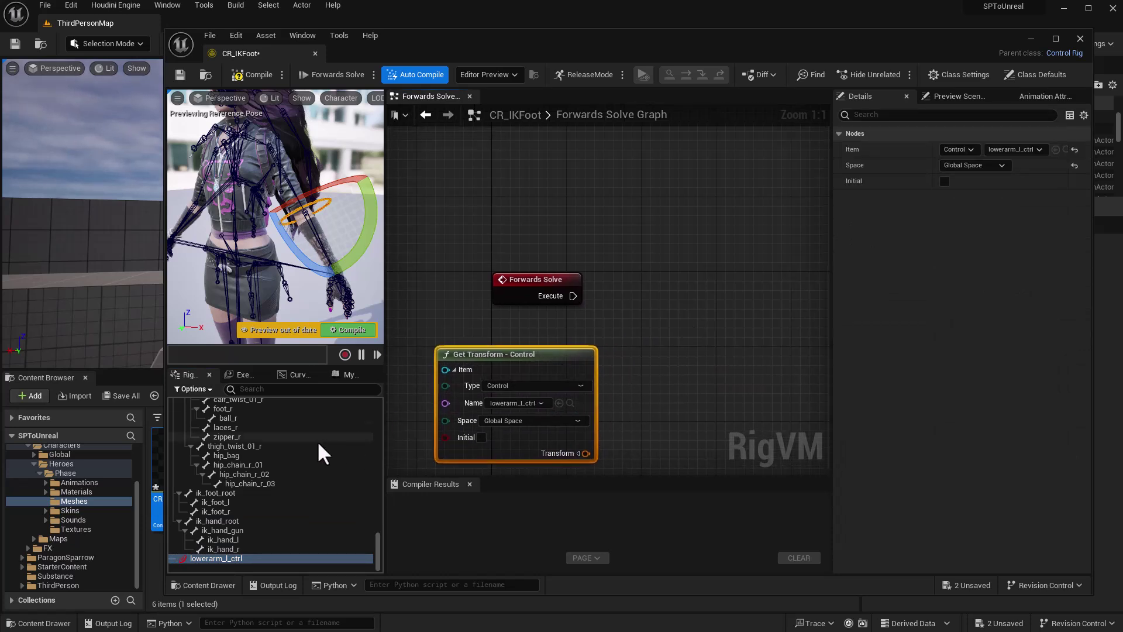
Step: Add a Set Transform - Bone node for lowerarm_l and connect it to the Forwards Solve execution output
left_click(336, 229)
left_click(308, 223)
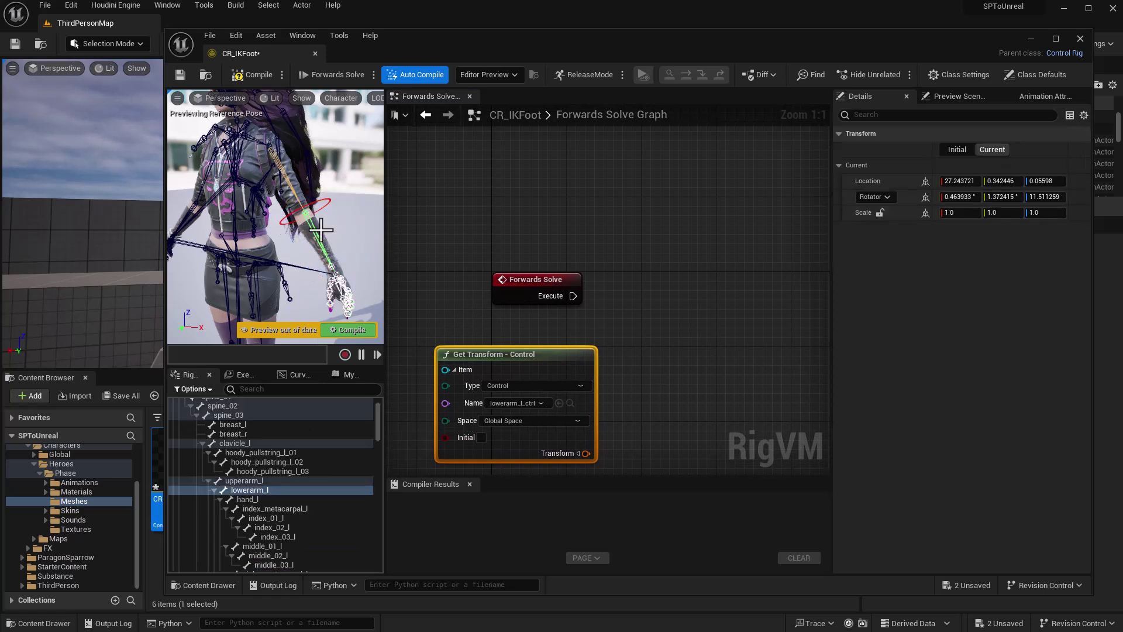
left_click_drag(248, 489, 685, 268)
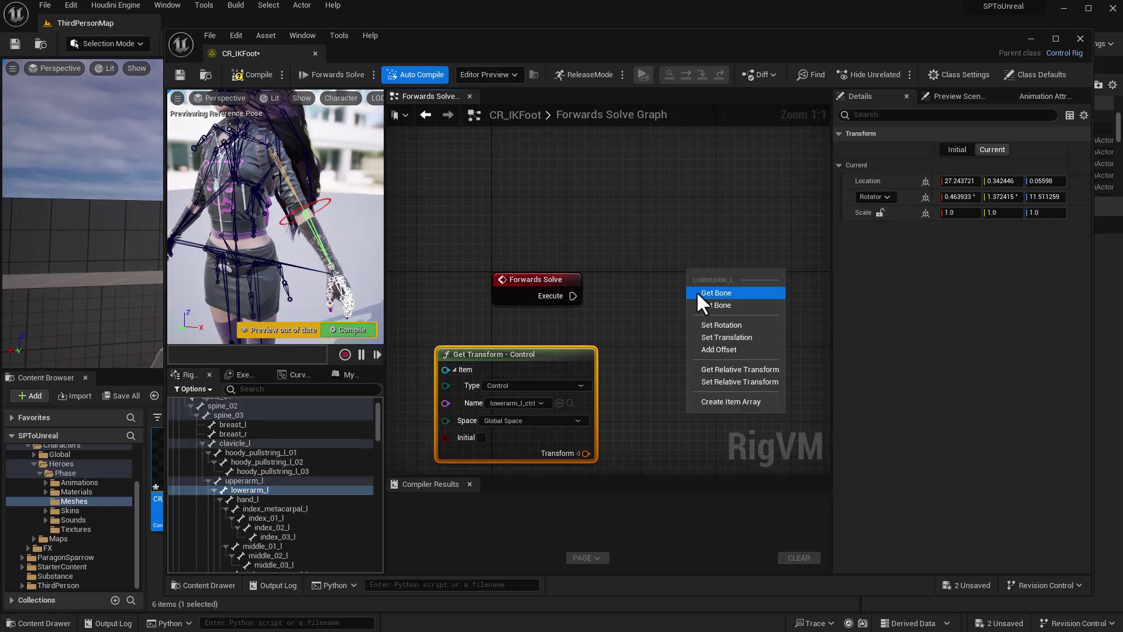
left_click(708, 304)
left_click_drag(574, 295, 718, 277)
right_click_drag(694, 247, 645, 194)
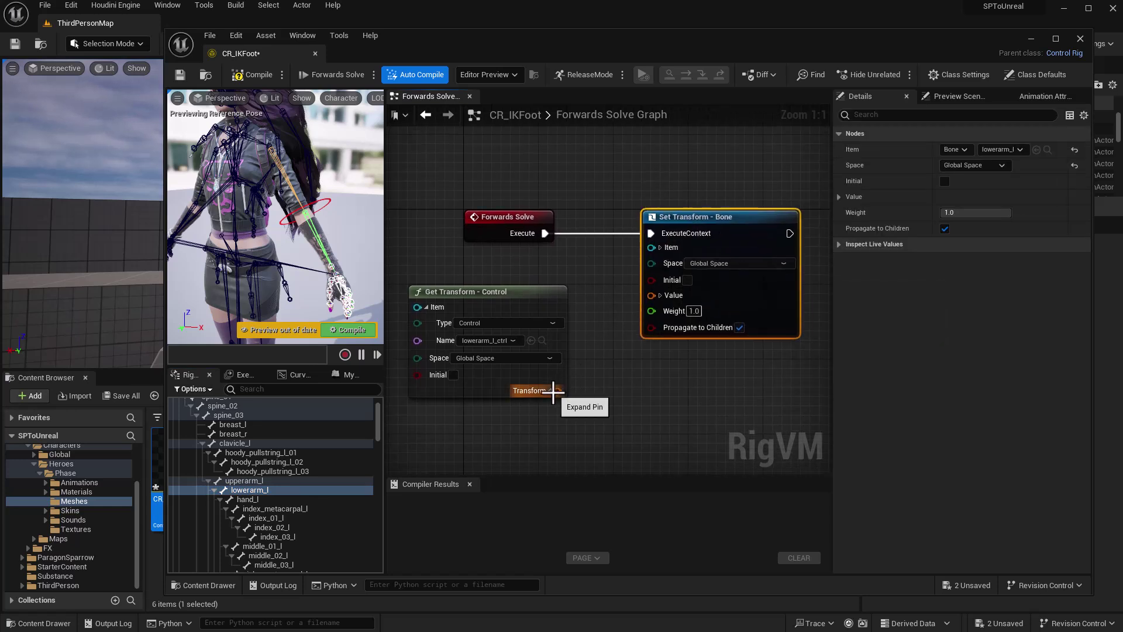
Step: Connect the control's Transform output to the Value input of the Set Transform - Bone node and tidy the node layout
left_click_drag(554, 391, 655, 298)
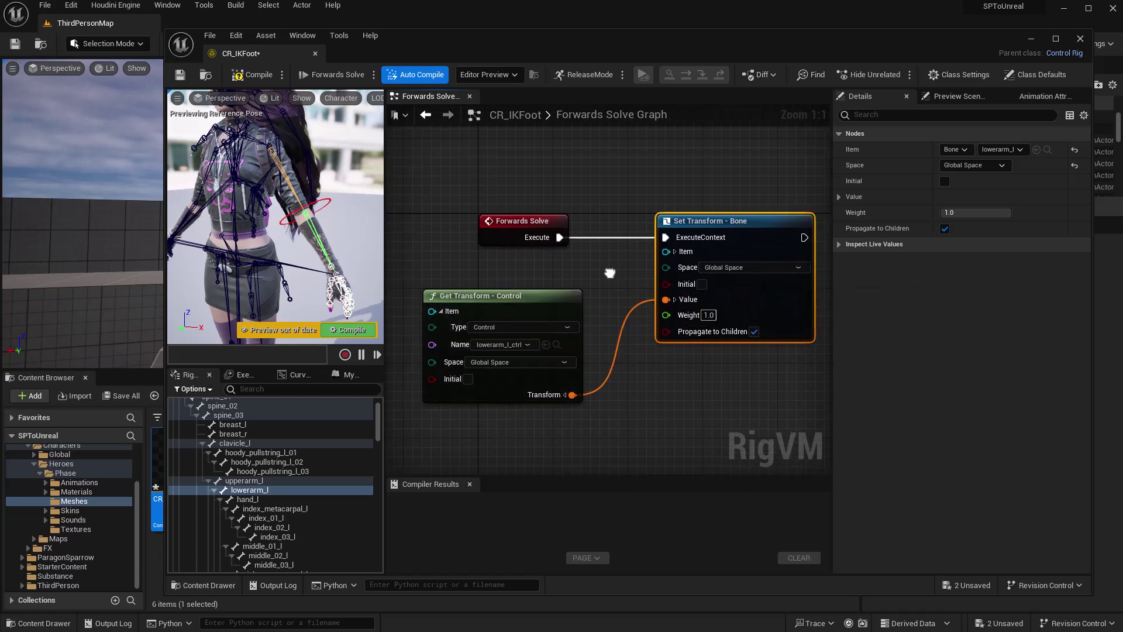
left_click_drag(534, 303, 553, 294)
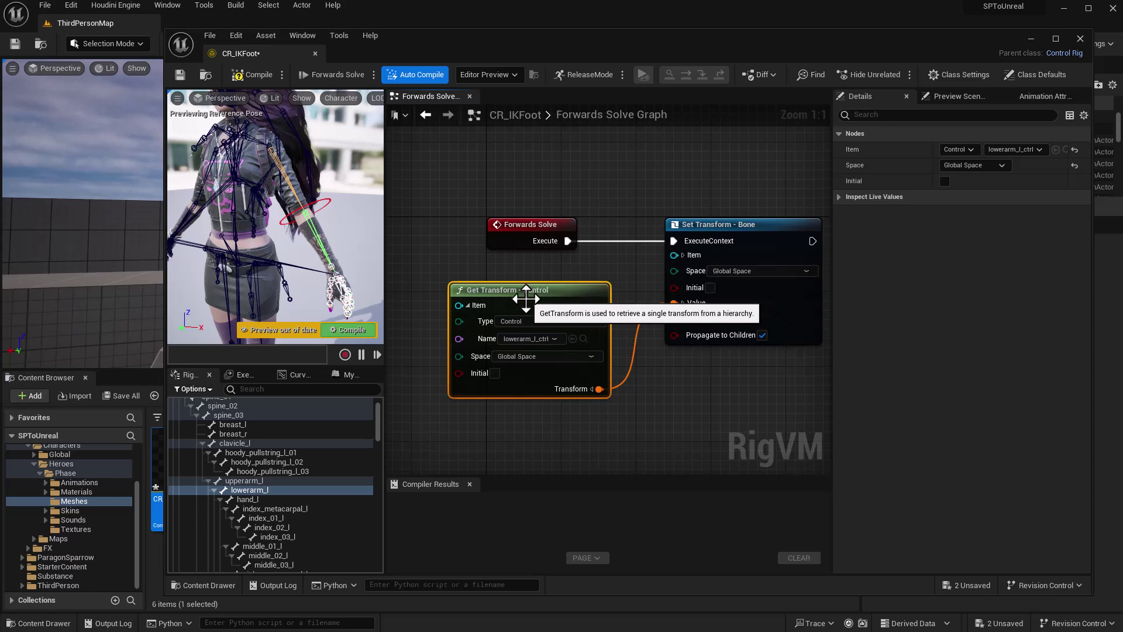
left_click(813, 248)
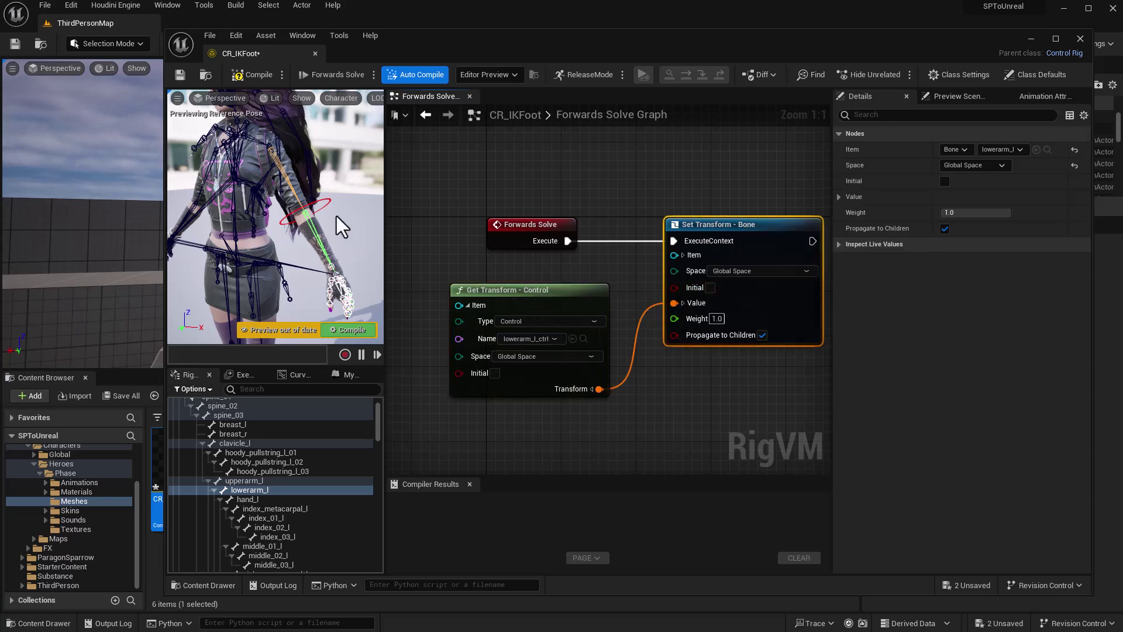
Step: Test the left forearm by rotating lowerarm_l_ctrl in the preview viewport and viewing the arm from another angle
left_click(325, 203)
left_click_drag(299, 245, 274, 229)
right_click_drag(274, 229, 280, 233)
left_click_drag(280, 234, 360, 265, "alt")
left_click_drag(359, 264, 371, 266, "alt")
right_click_drag(316, 234, 351, 234)
Step: Compile CR_IKFoot and place the rig in the ThirdPersonMap level as a test character
left_click(235, 75)
left_click_drag(429, 46, 878, 83)
left_click(477, 94)
left_click_drag(183, 462, 334, 312)
right_click_drag(389, 270, 475, 272)
key("s")
key("w")
key("s")
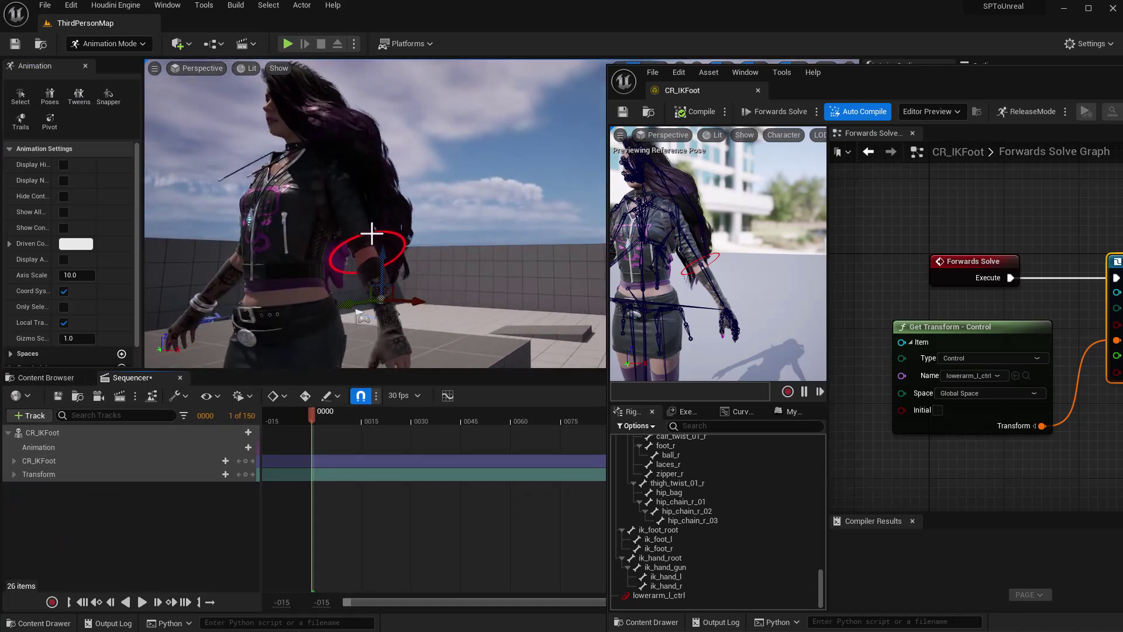
Step: Key lowerarm_l_ctrl at frame 0, rotate and key it further along the timeline, and scrub through the arm motion
left_click(371, 234)
key("s")
left_click_drag(314, 414, 501, 414)
key("e")
left_click_drag(329, 304, 310, 346)
key("s")
left_click_drag(501, 414, 436, 413)
Step: Undo the test keyframes and rotation of lowerarm_l_ctrl in the Sequencer
key("ctrl+z")
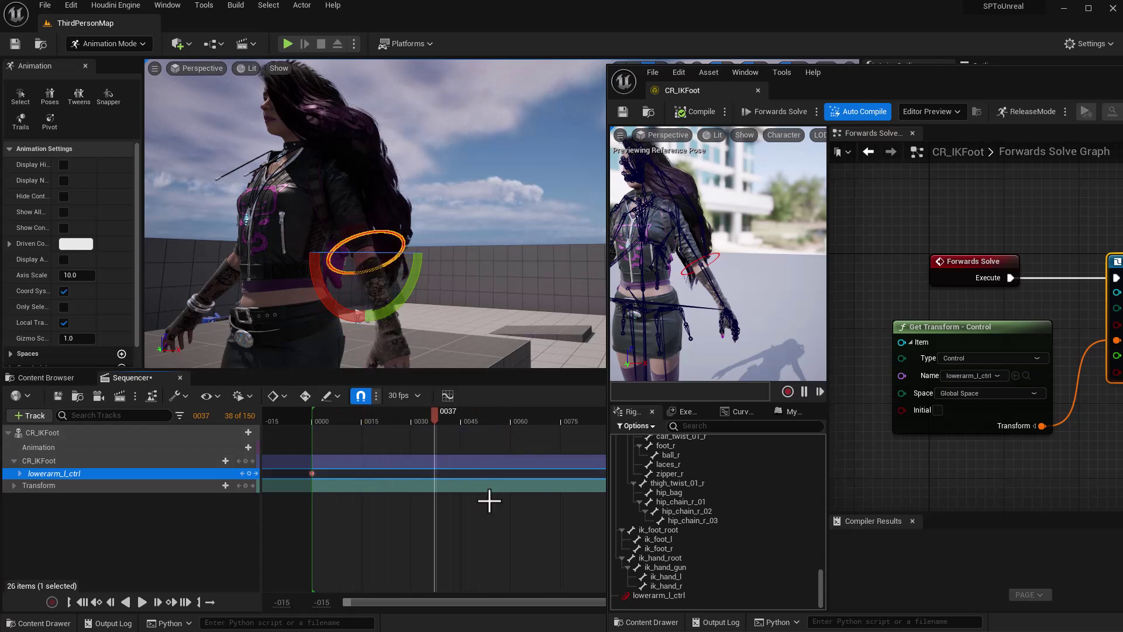
key("ctrl+z")
key("ctrl+z")
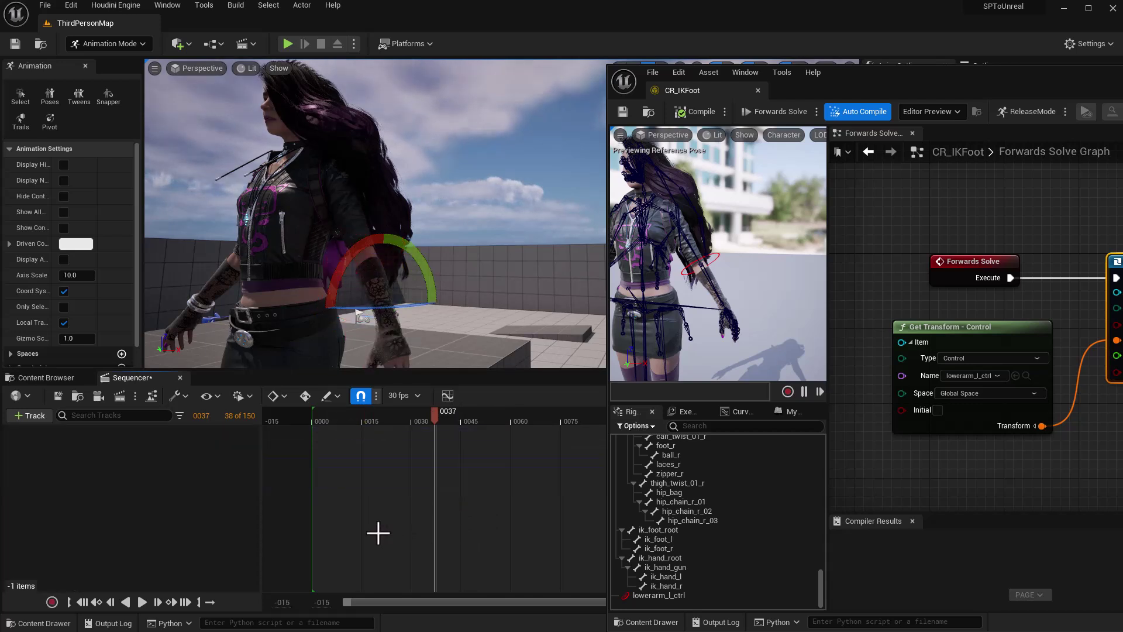
Step: Delete the test character from the level and close the Sequencer
left_click(390, 204)
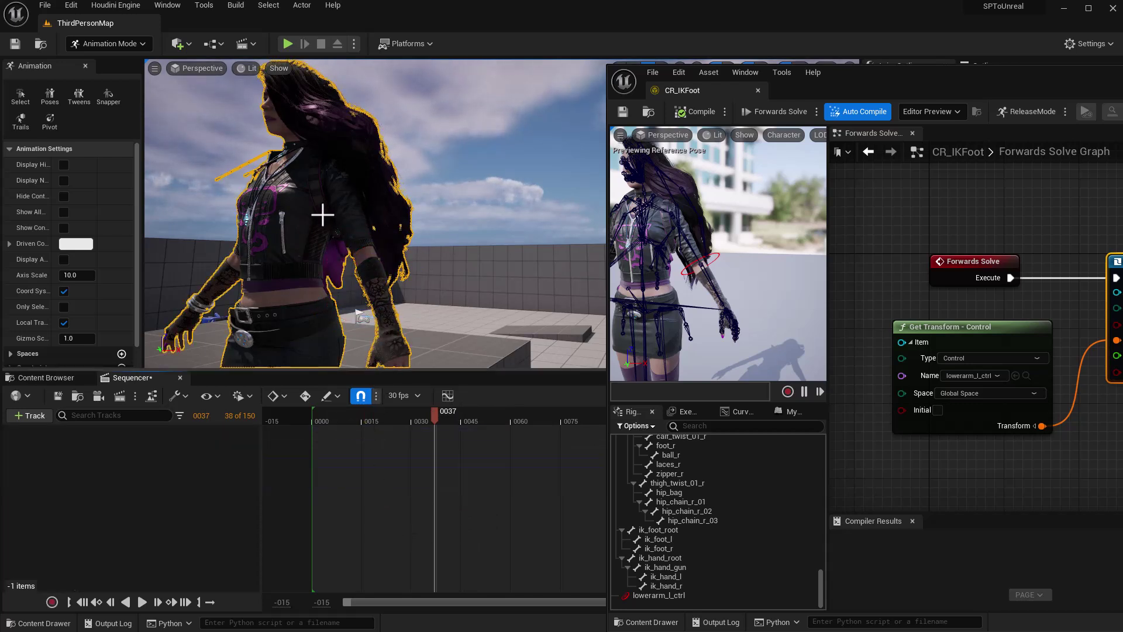
key("Delete")
left_click(644, 335)
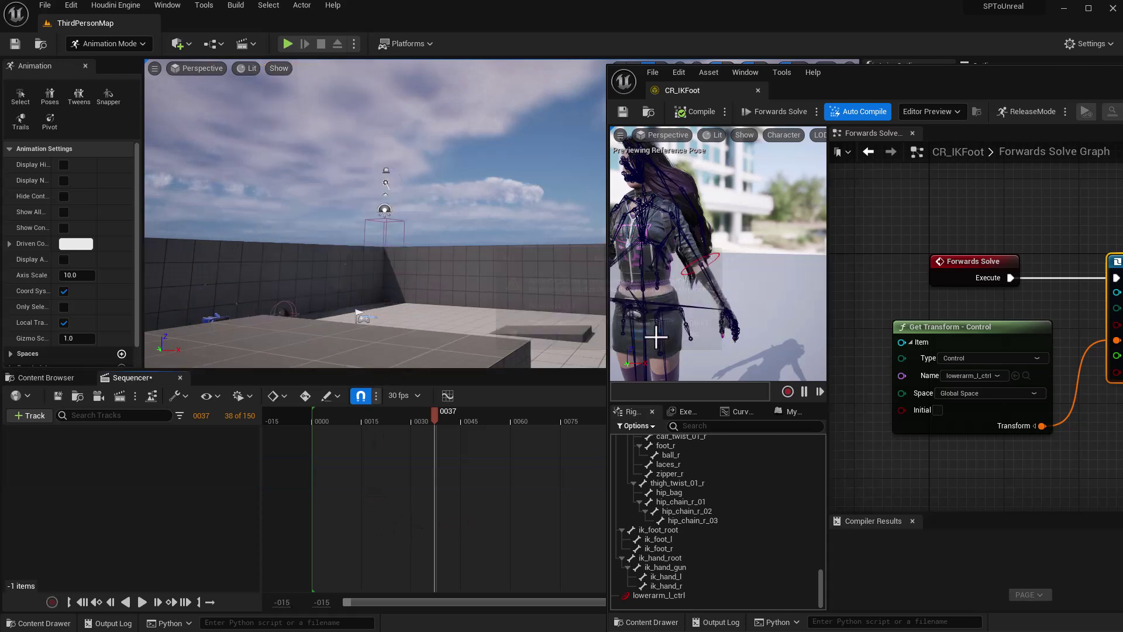
left_click(181, 378)
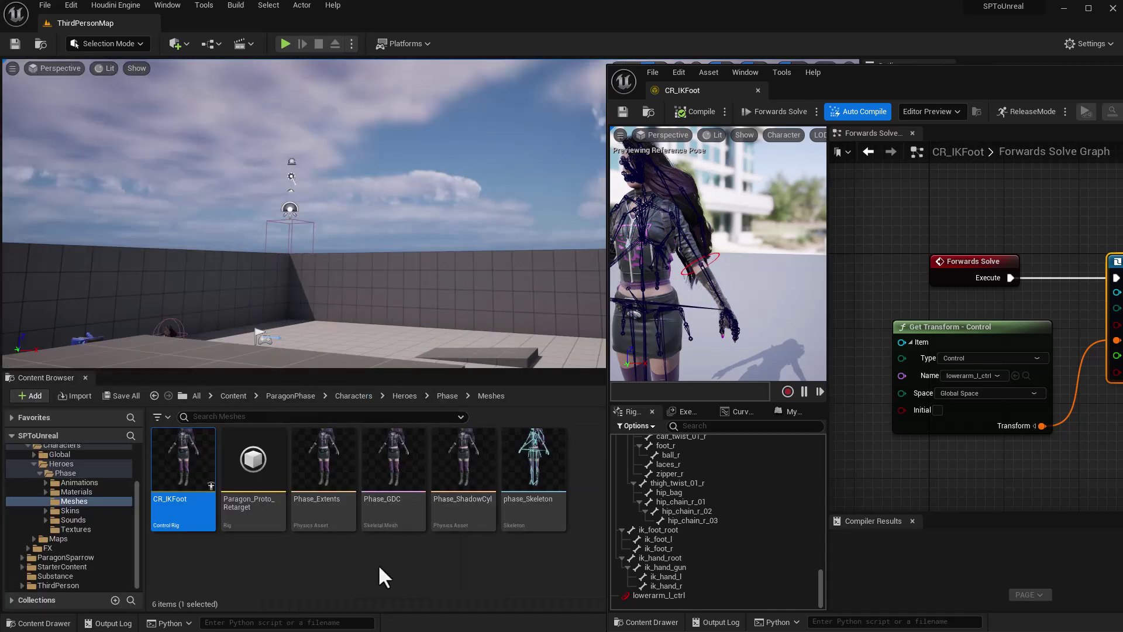
Step: Delete the Get Transform and Set Transform nodes from the Forwards Solve graph, and compile and save CR_IKFoot
left_click_drag(929, 76, 468, 52)
scroll(547, 197, "down", 2)
scroll(541, 205, "up", 2)
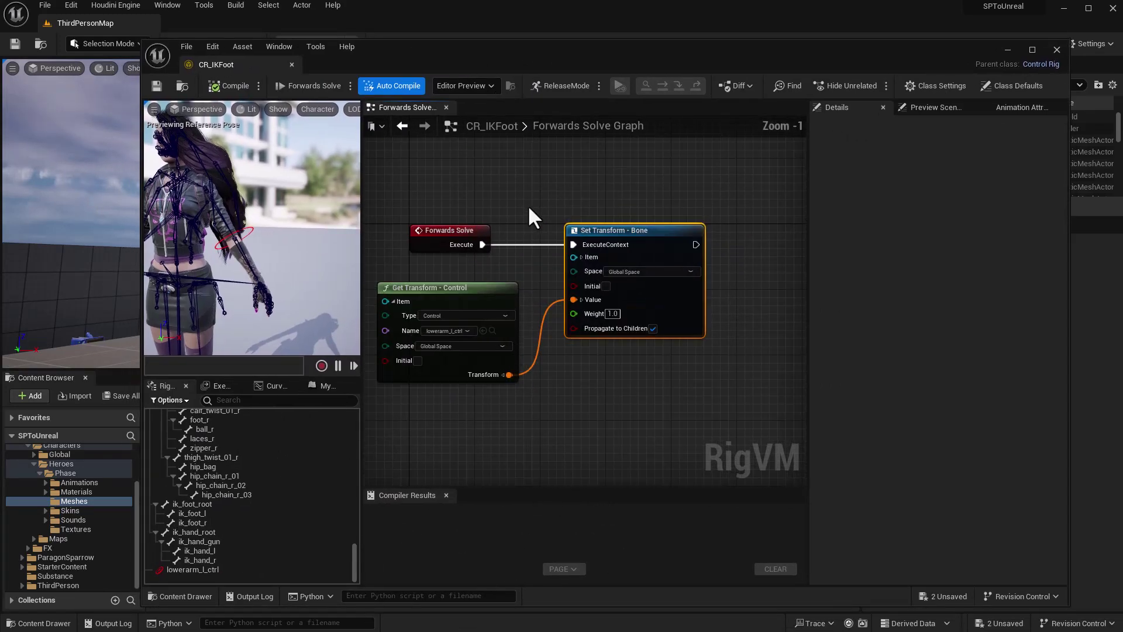
left_click_drag(468, 234, 434, 234)
left_click_drag(659, 367, 662, 372)
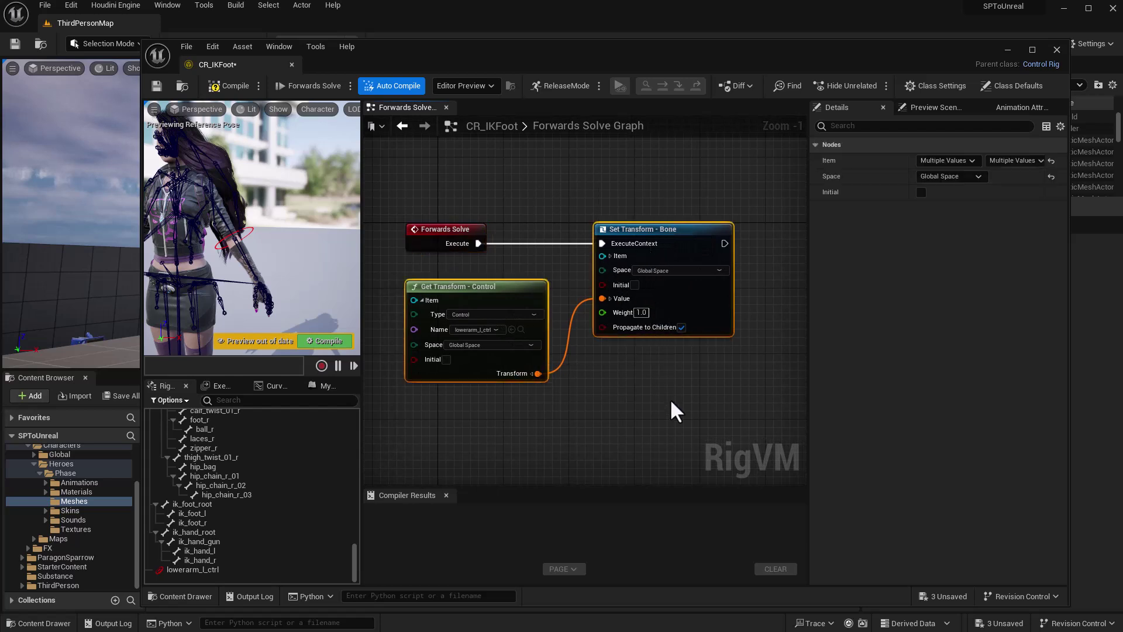
key("Delete")
right_click_drag(525, 220, 612, 220)
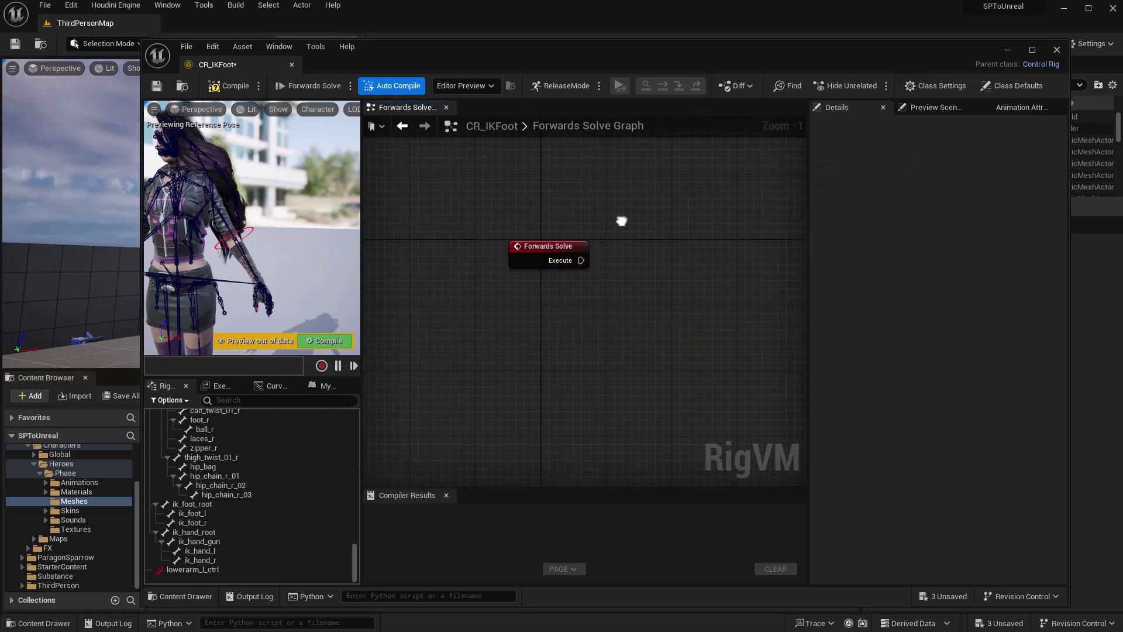
left_click(220, 86)
left_click(156, 86)
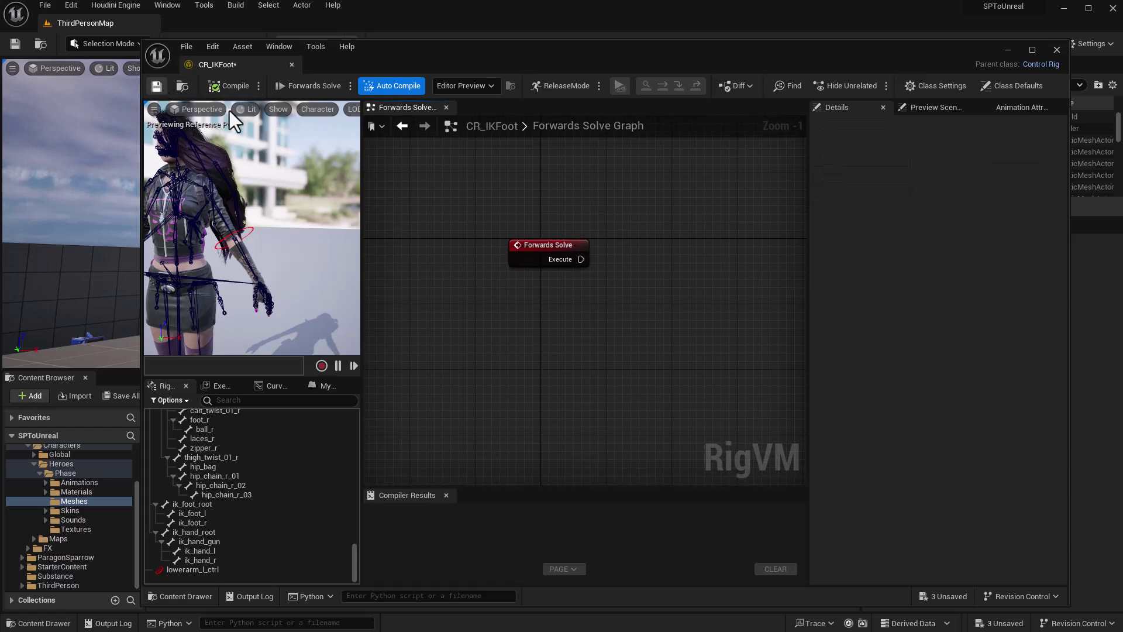
right_click_drag(498, 173, 524, 208)
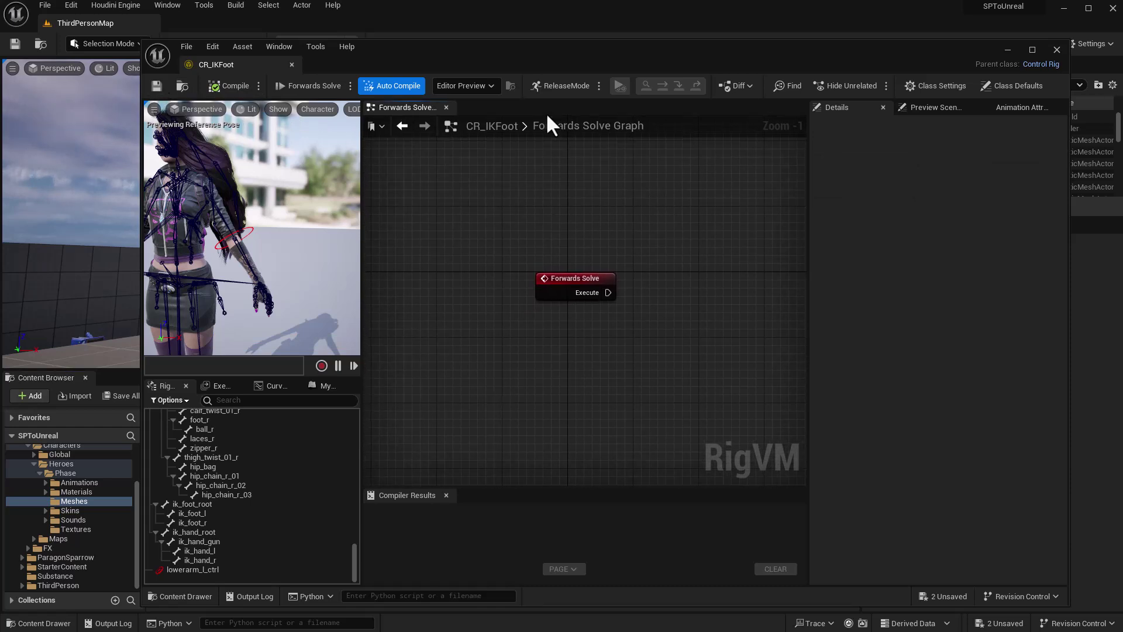
Step: Delete lowerarm_l_ctrl from the rig hierarchy, and compile and save CR_IKFoot
left_click_drag(540, 45, 942, 49)
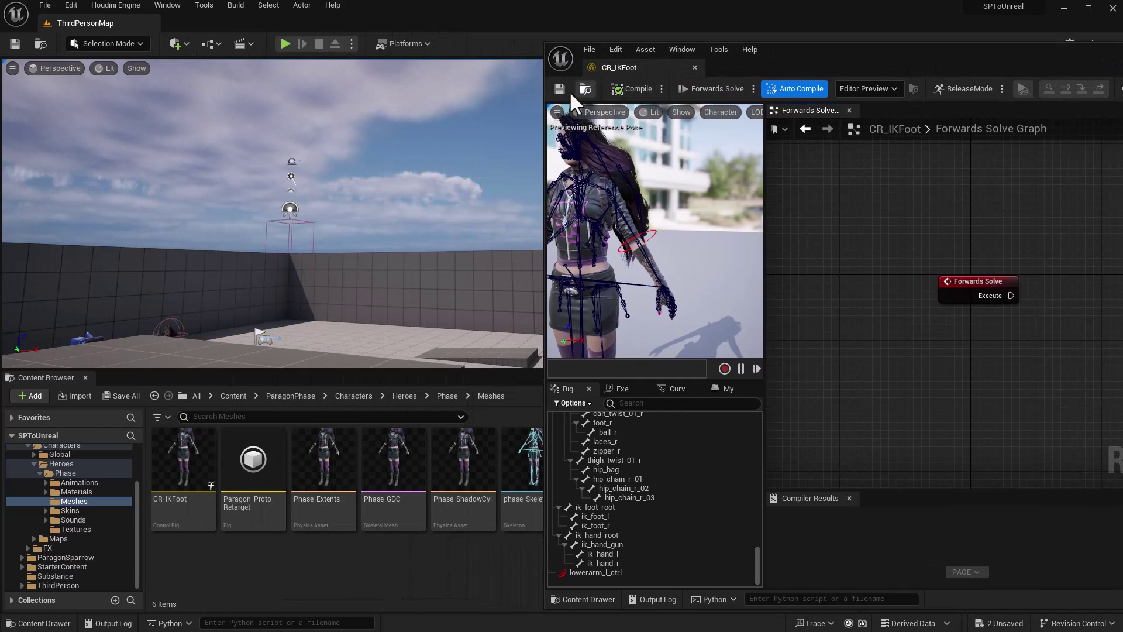
left_click(622, 574)
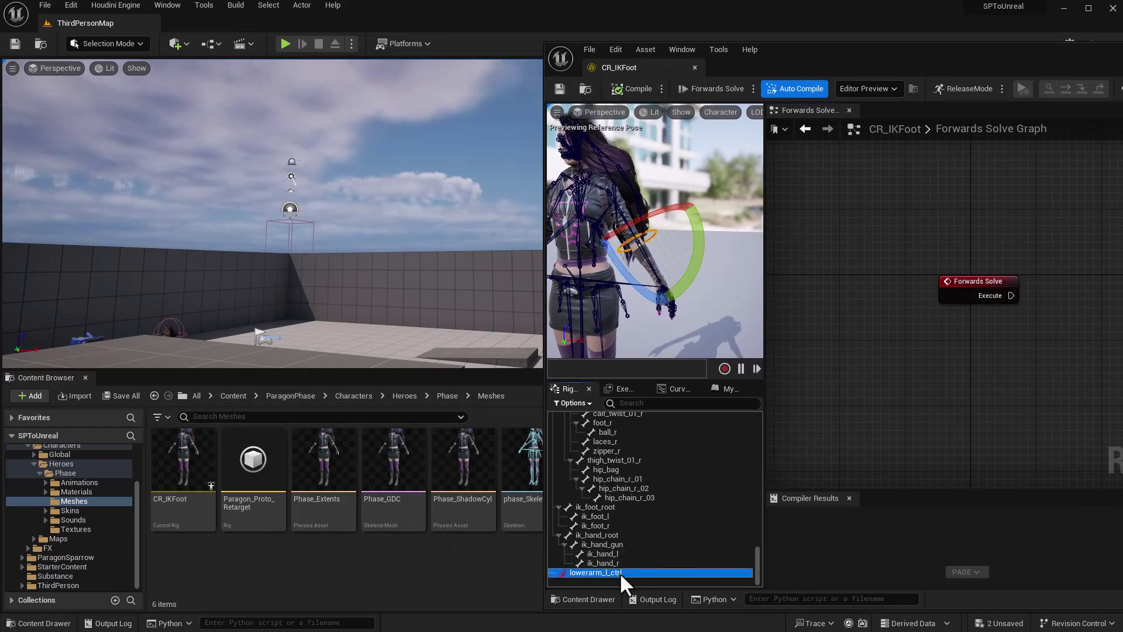
key("Delete")
left_click(612, 89)
left_click(560, 89)
Step: Open the Phase_GDC skeletal mesh, switch to its Phase_AnimBlueprint, and compile and save the blueprint
double_click(386, 462)
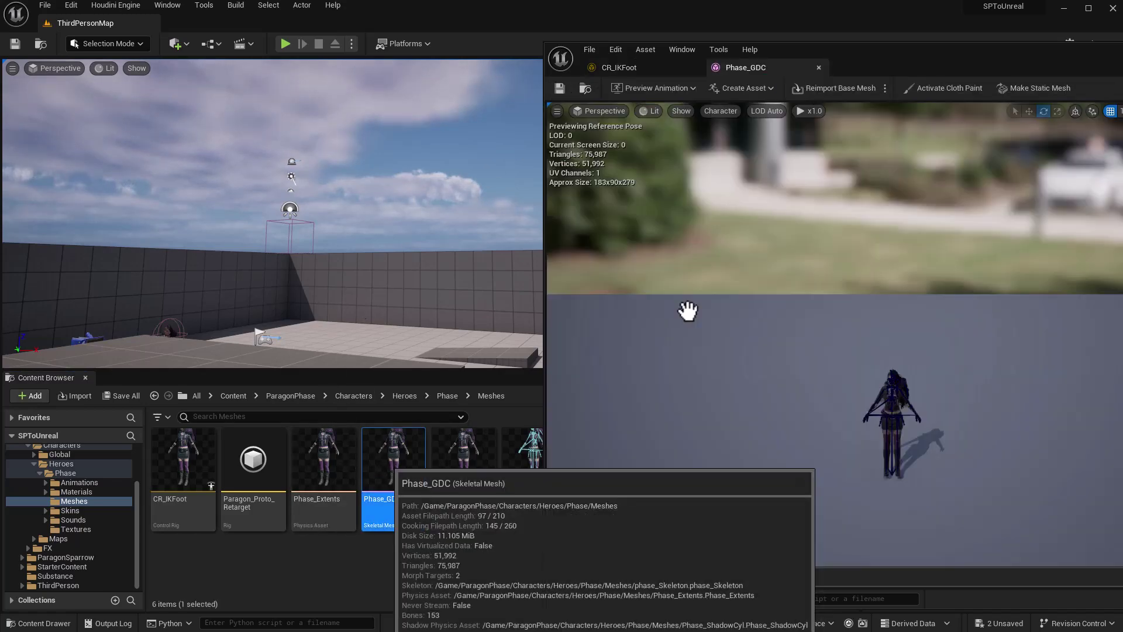
left_click_drag(819, 50, 511, 40)
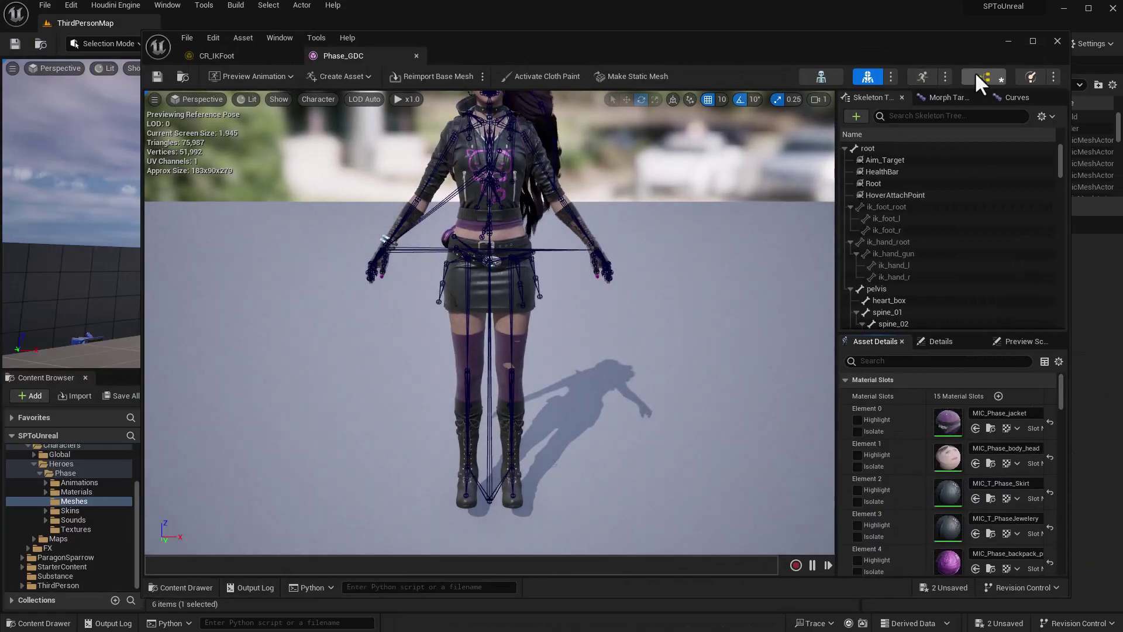
left_click(984, 76)
left_click(220, 77)
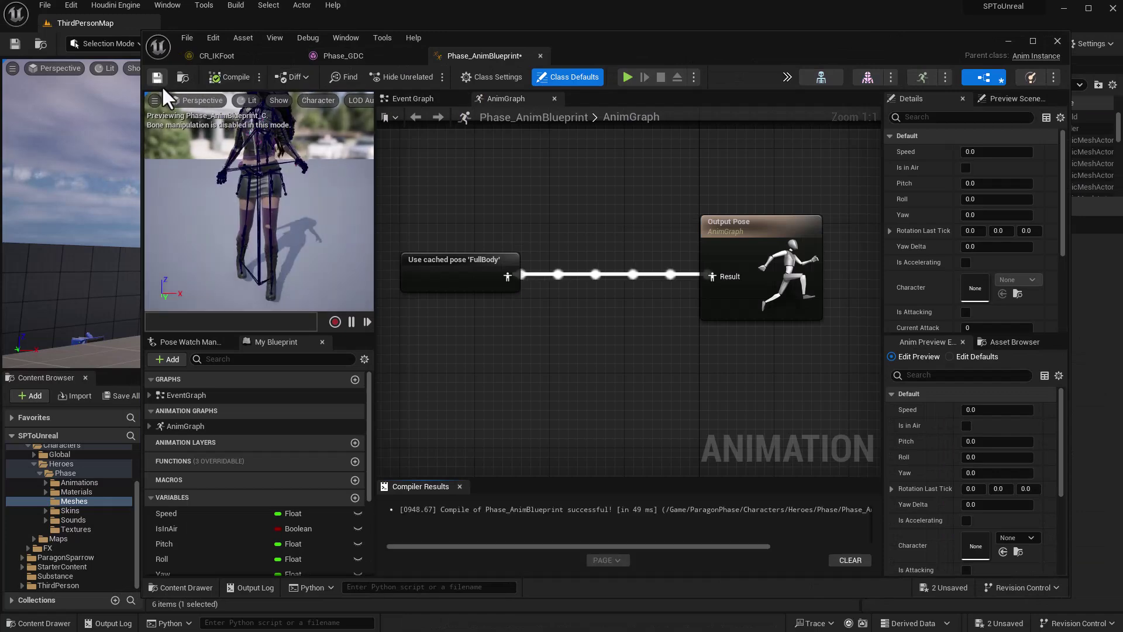
Step: Move the Use cached pose 'FullBody' node farther from Output Pose in the AnimGraph to make room between them
scroll(644, 351, "down", 8)
scroll(655, 321, "up", 6)
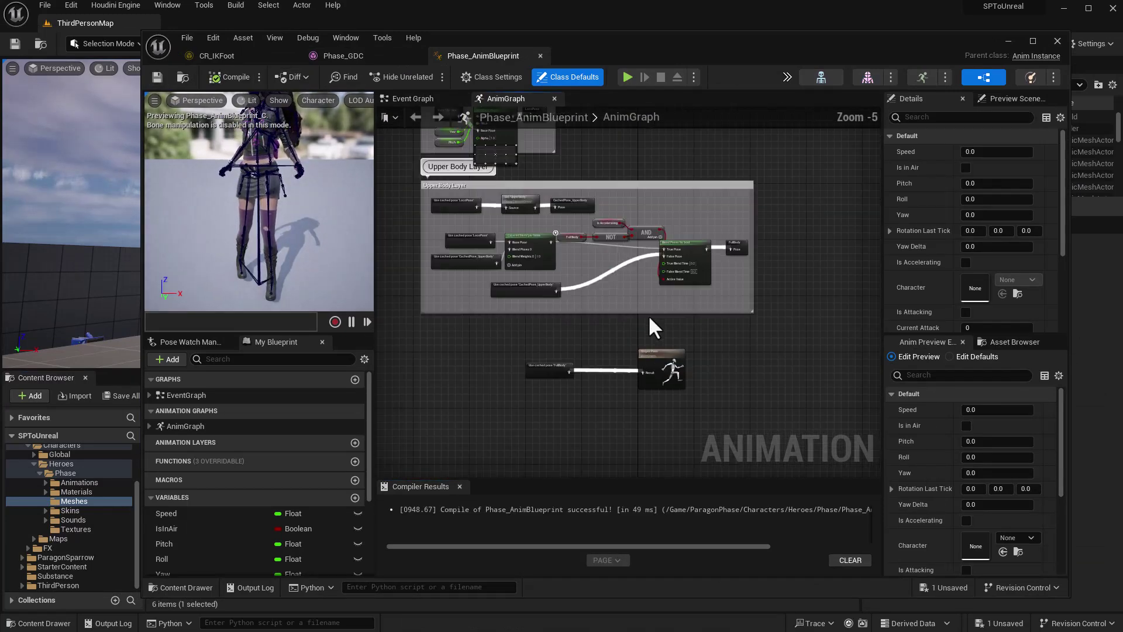
scroll(636, 325, "up", 2)
left_click_drag(562, 345, 654, 306)
left_click(612, 273)
right_click_drag(630, 292, 620, 272)
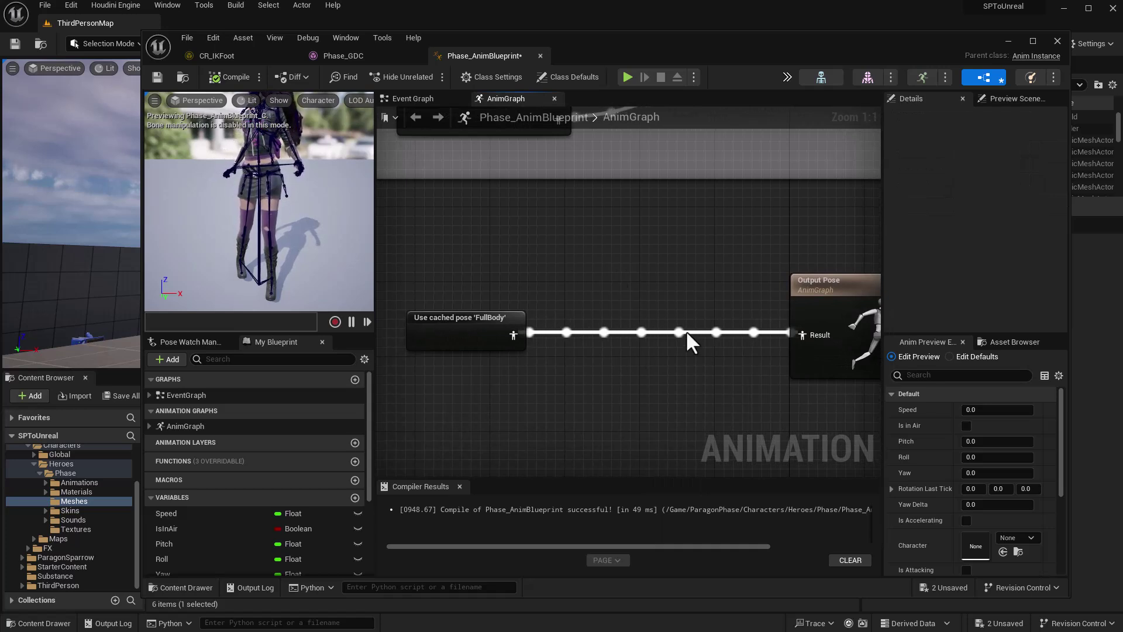
right_click_drag(573, 273, 549, 240)
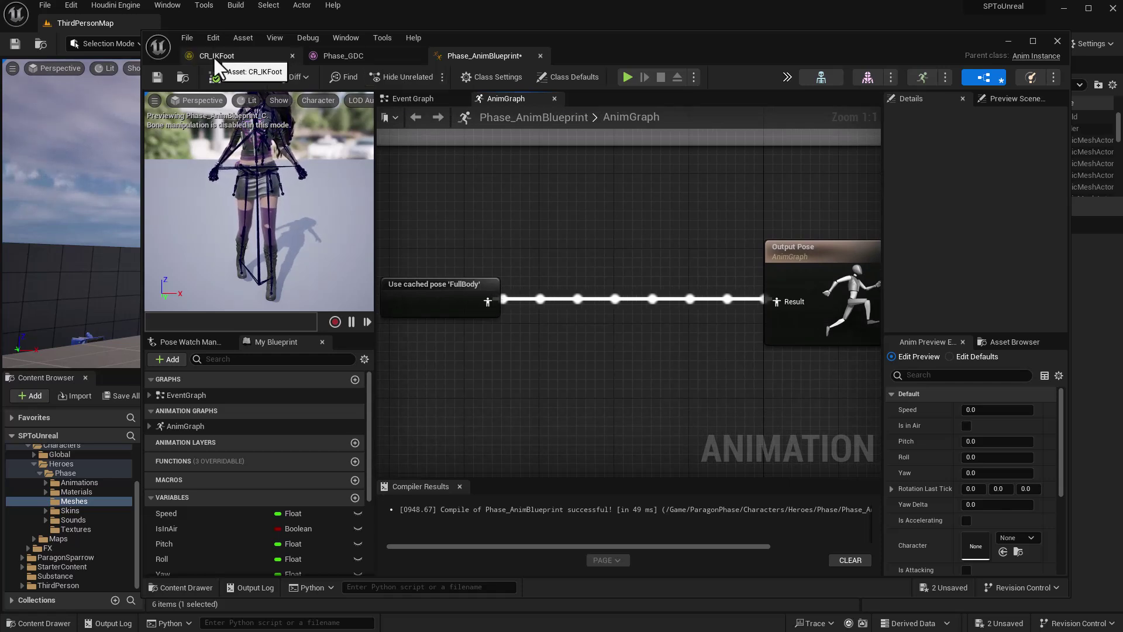
Step: Add a Control Rig node to the AnimGraph and place it between the FullBody cached pose and Output Pose
right_click(613, 245)
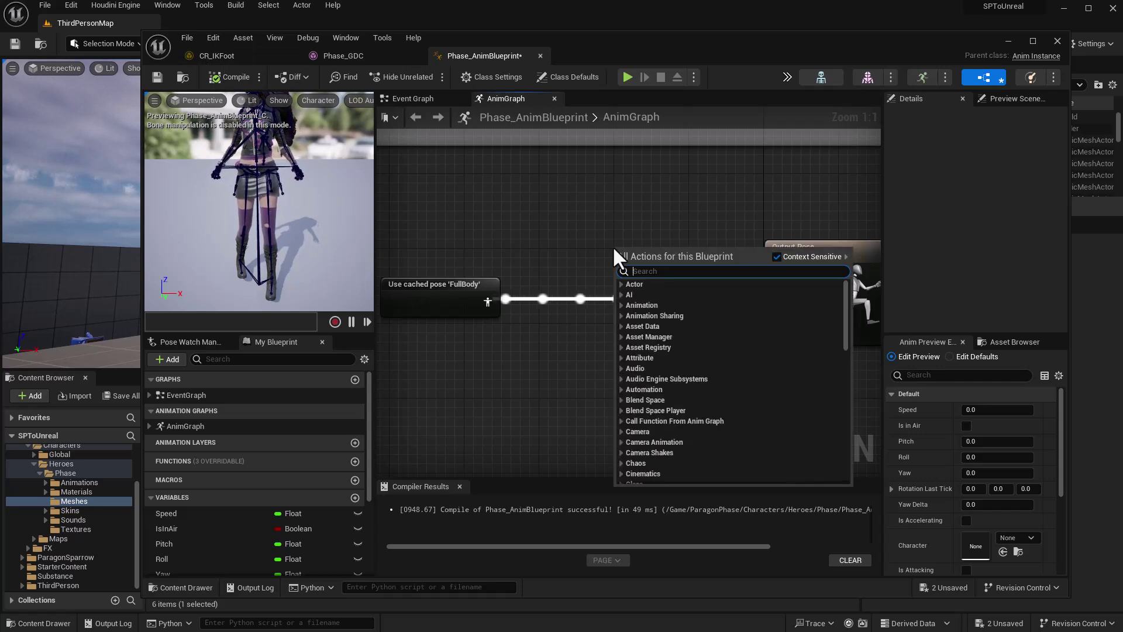
type("ikrig")
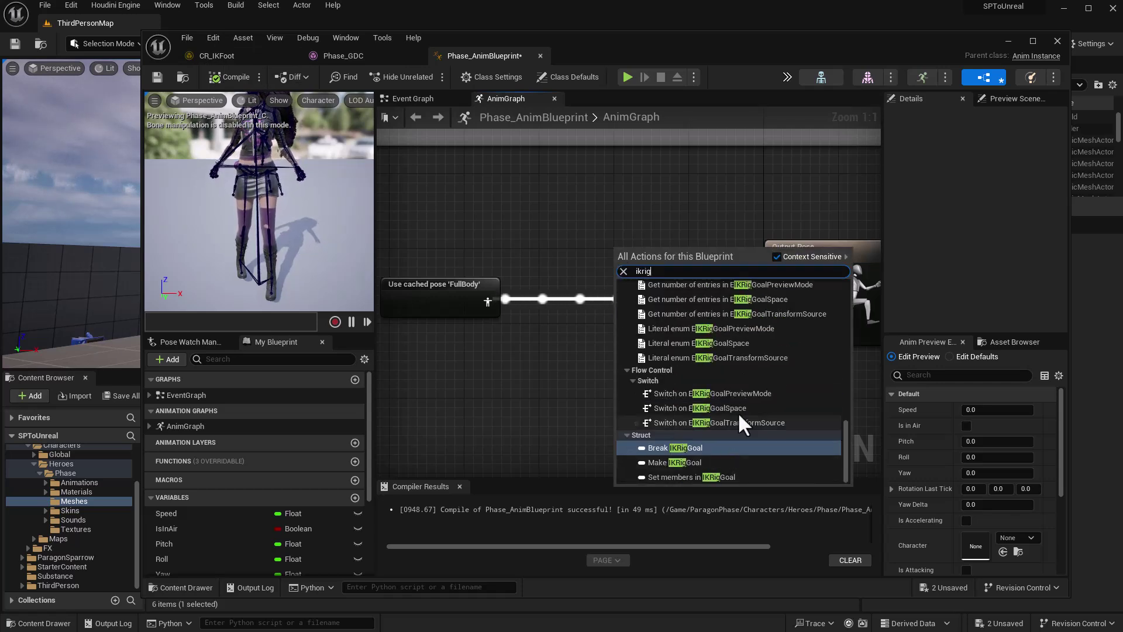
scroll(726, 398, "up", 4)
key("BackSpace")
key("BackSpace")
key("BackSpace")
key("BackSpace")
key("BackSpace")
type("control rig")
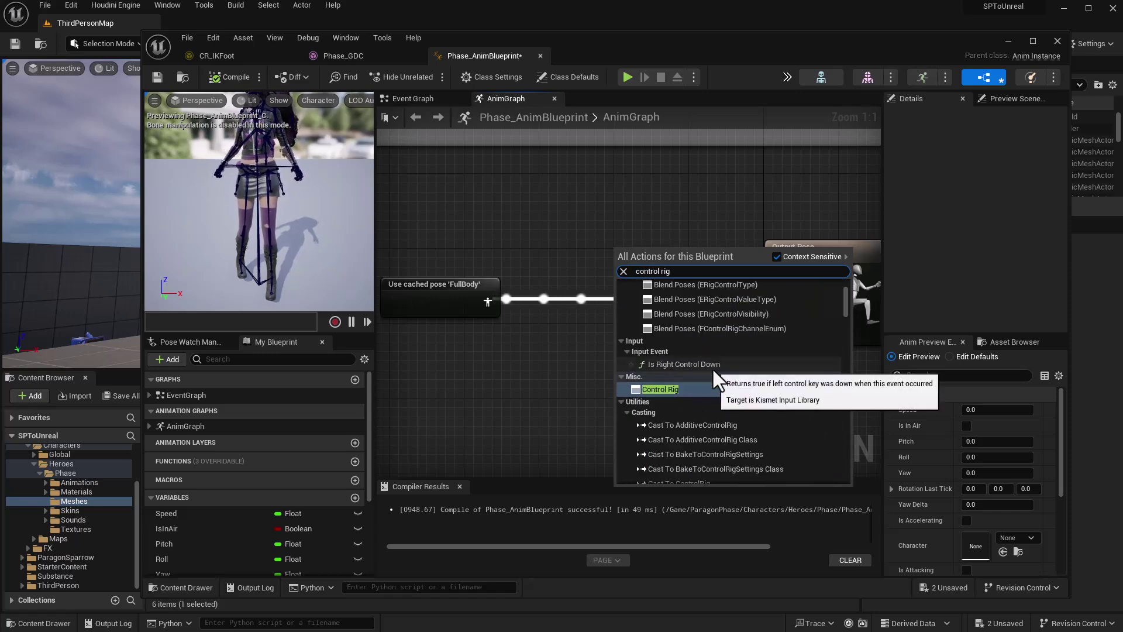
left_click(701, 388)
left_click_drag(650, 263, 635, 241)
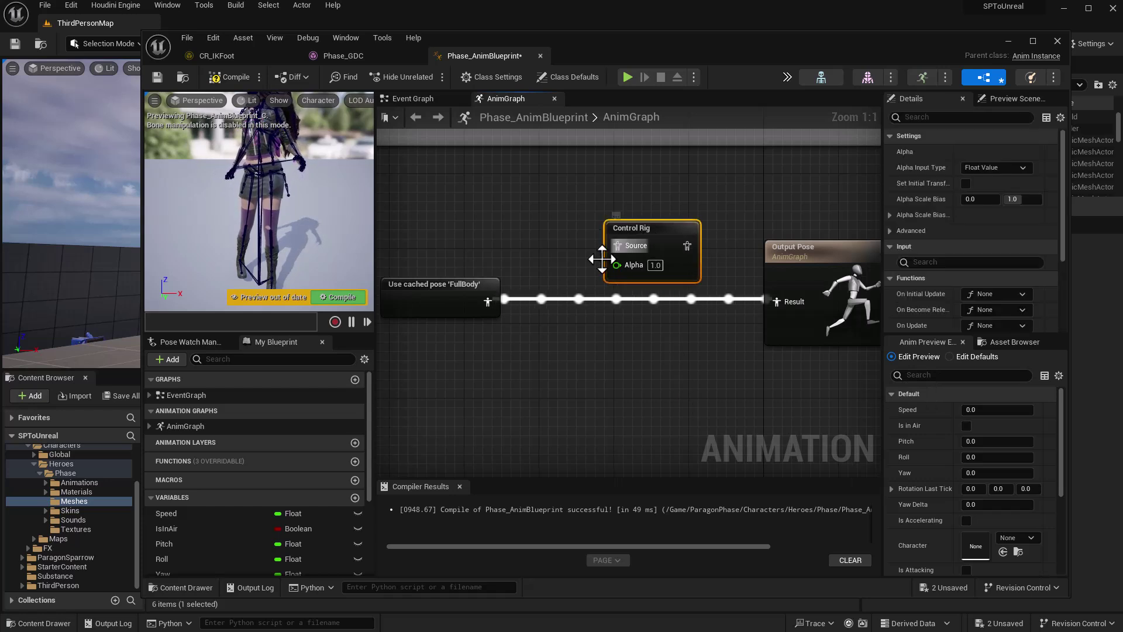
Step: Wire the FullBody cached pose through the Control Rig node into the Output Pose result and align the node with them
left_click_drag(488, 302, 618, 245)
left_click_drag(688, 246, 791, 305)
left_click_drag(693, 262, 683, 318)
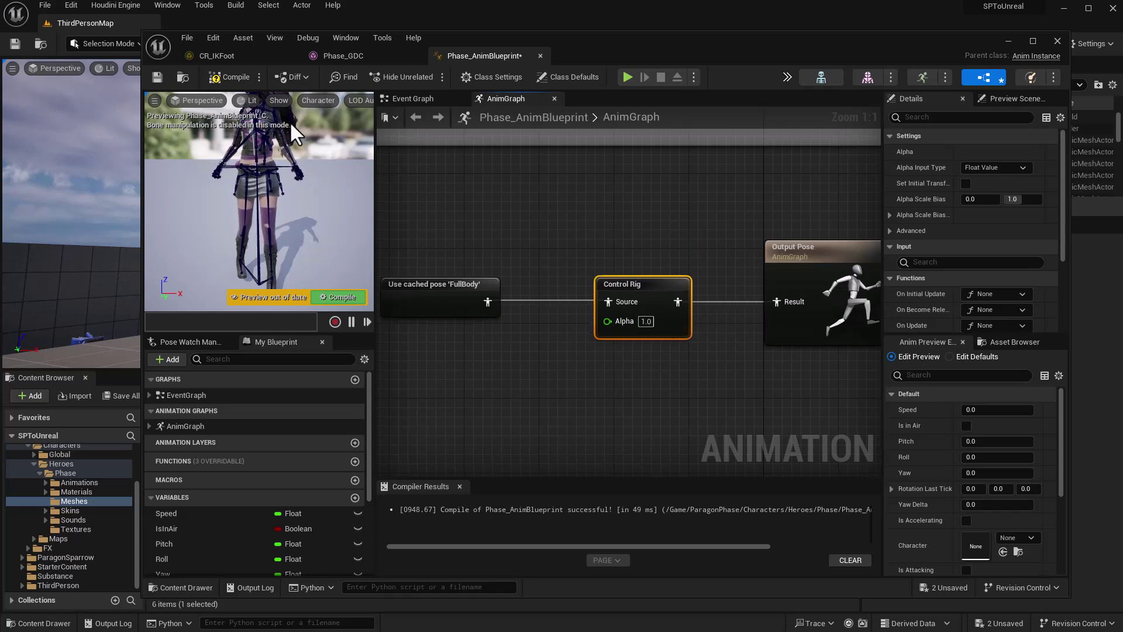
Step: Assign CR_IKFoot as the Control Rig node's Control Rig Class, then compile and save the animation blueprint
left_click(216, 81)
right_click_drag(674, 249, 574, 181)
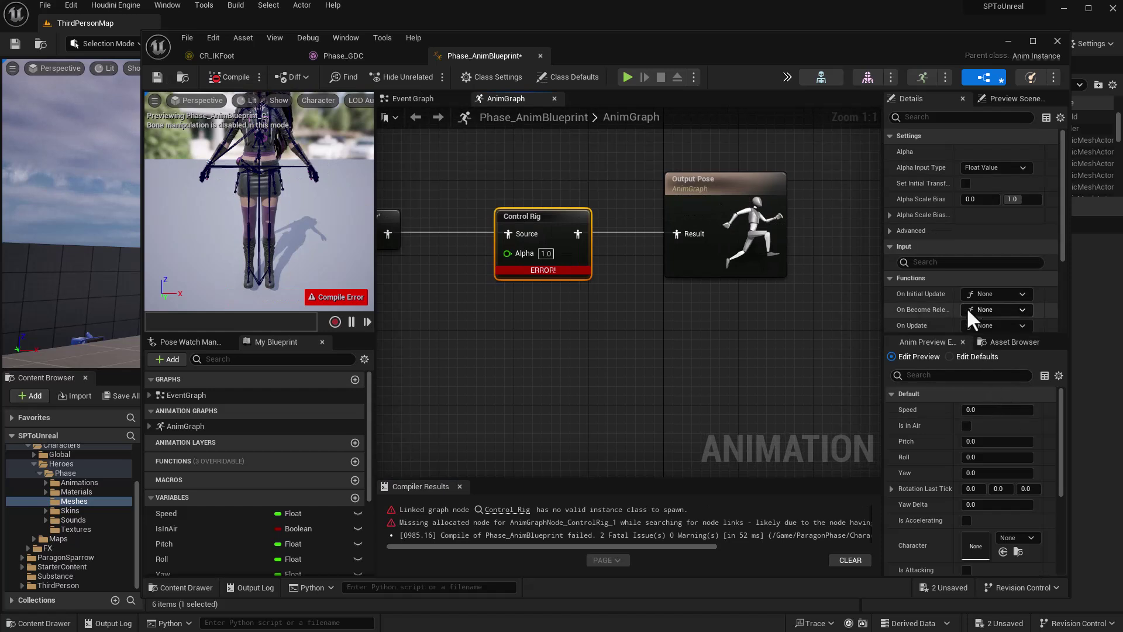
scroll(954, 286, "down", 5)
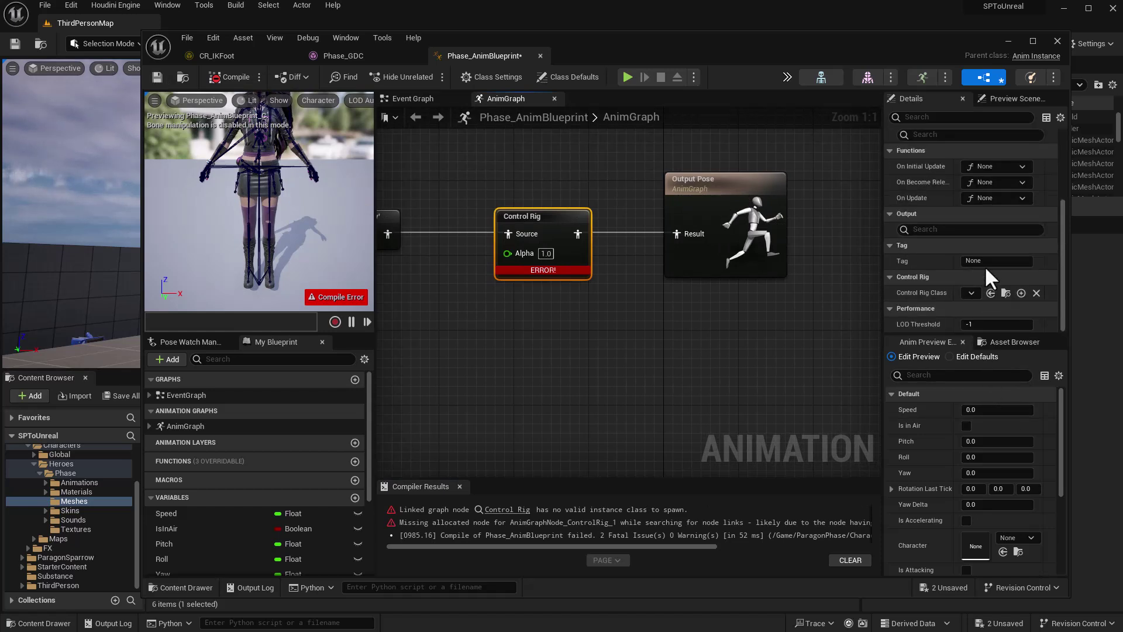
left_click(974, 292)
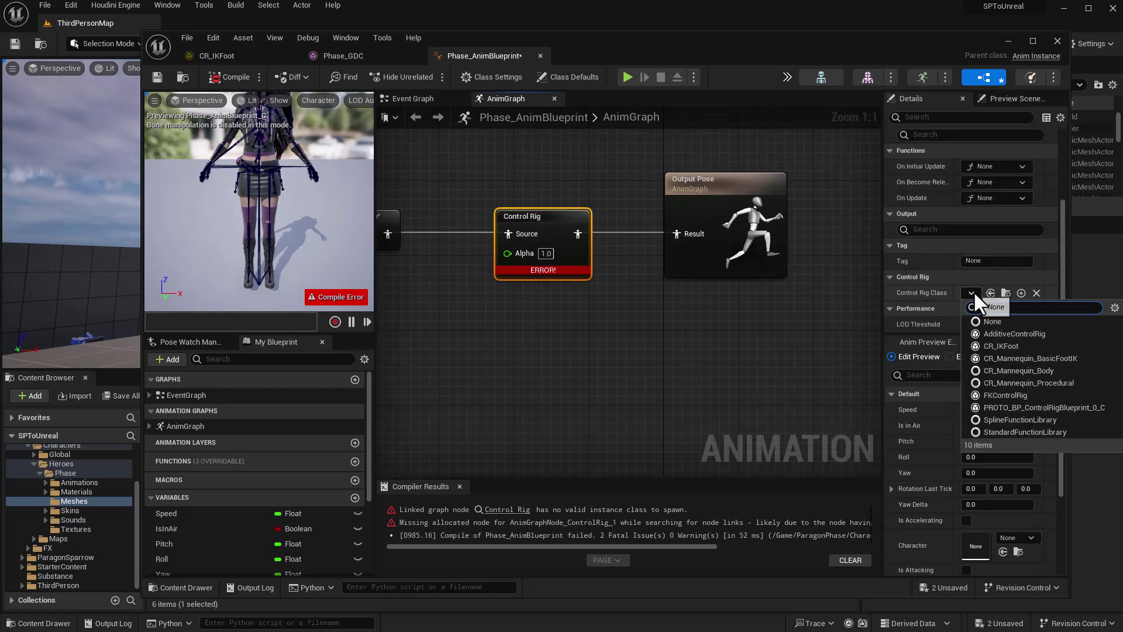
left_click(1001, 347)
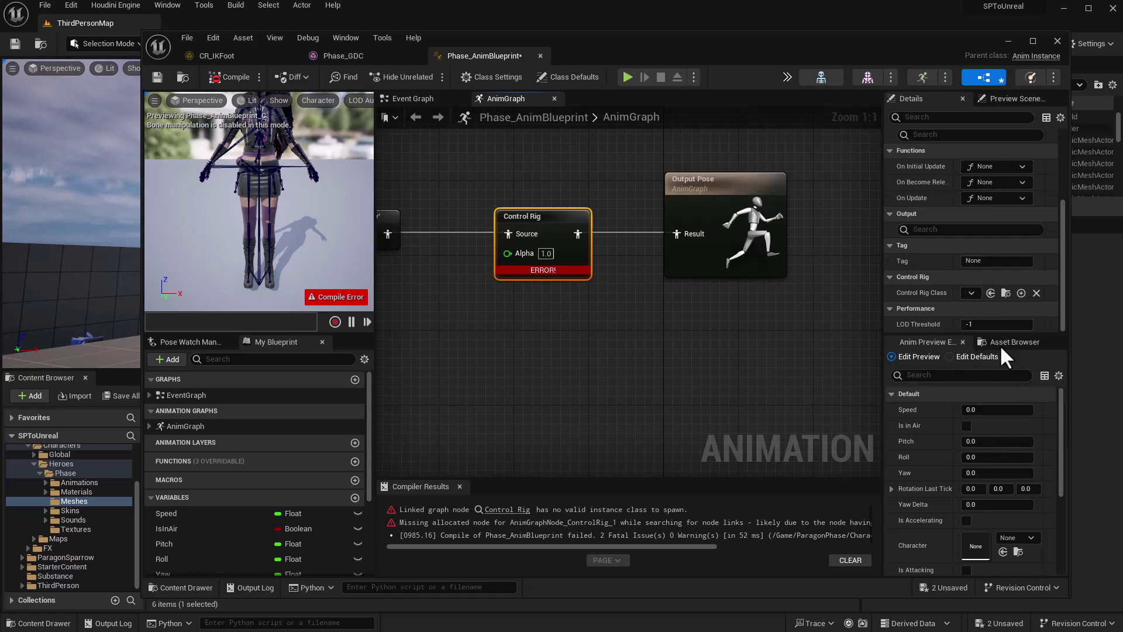
left_click(222, 80)
key("Home")
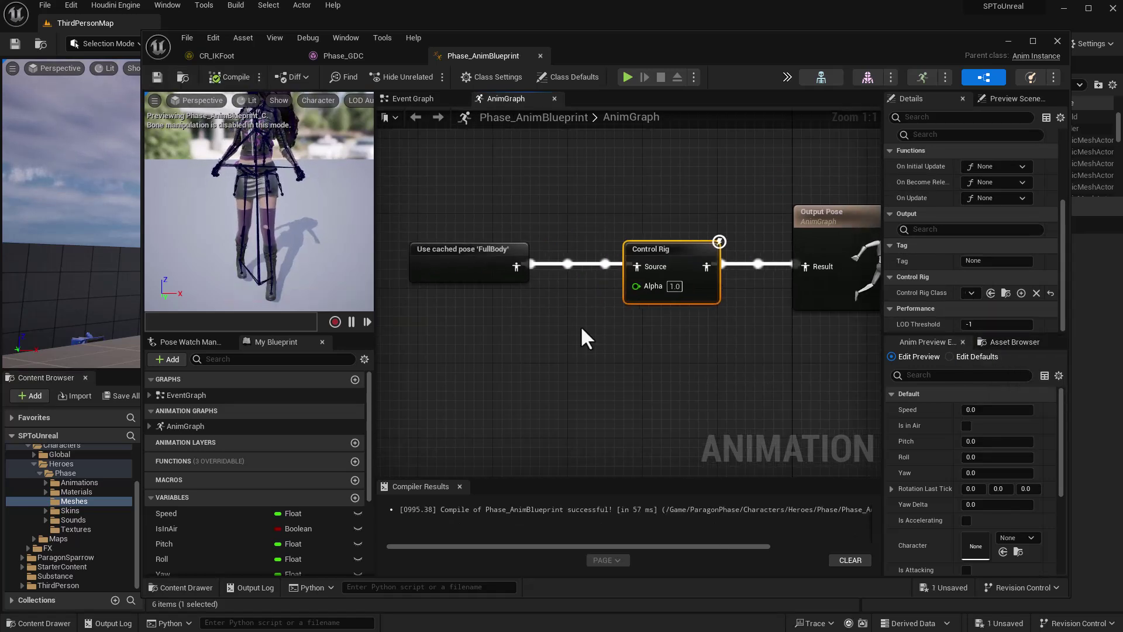
Step: Tidy the AnimGraph by moving the FullBody cached pose, Control Rig and Output Pose nodes closer together
left_click_drag(461, 272, 490, 273)
right_click_drag(558, 329, 518, 275)
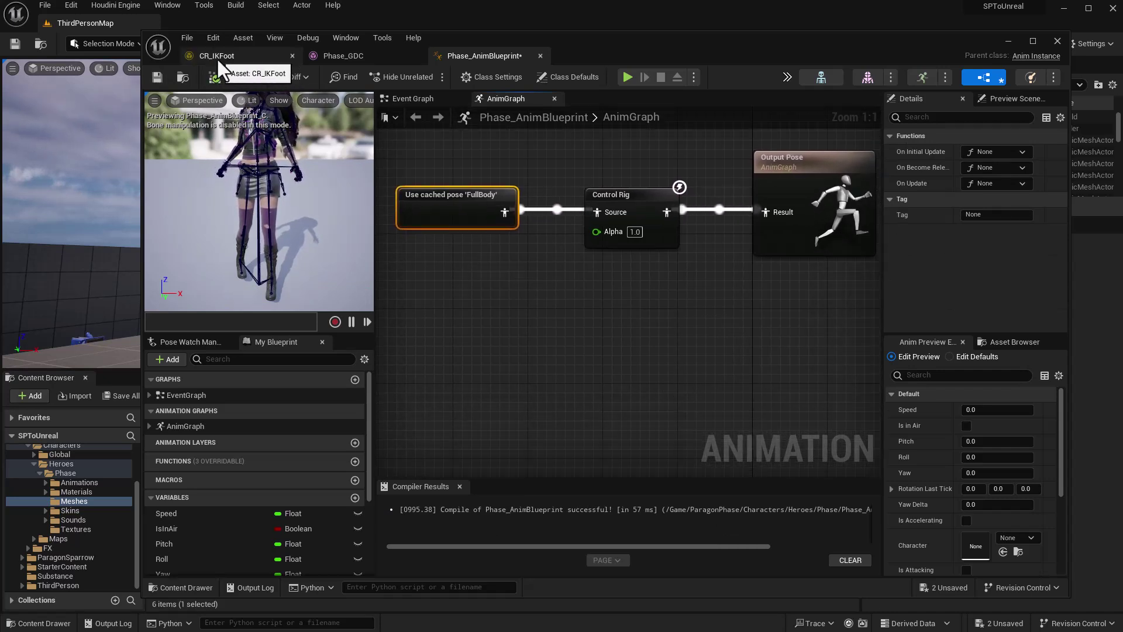
key("Home")
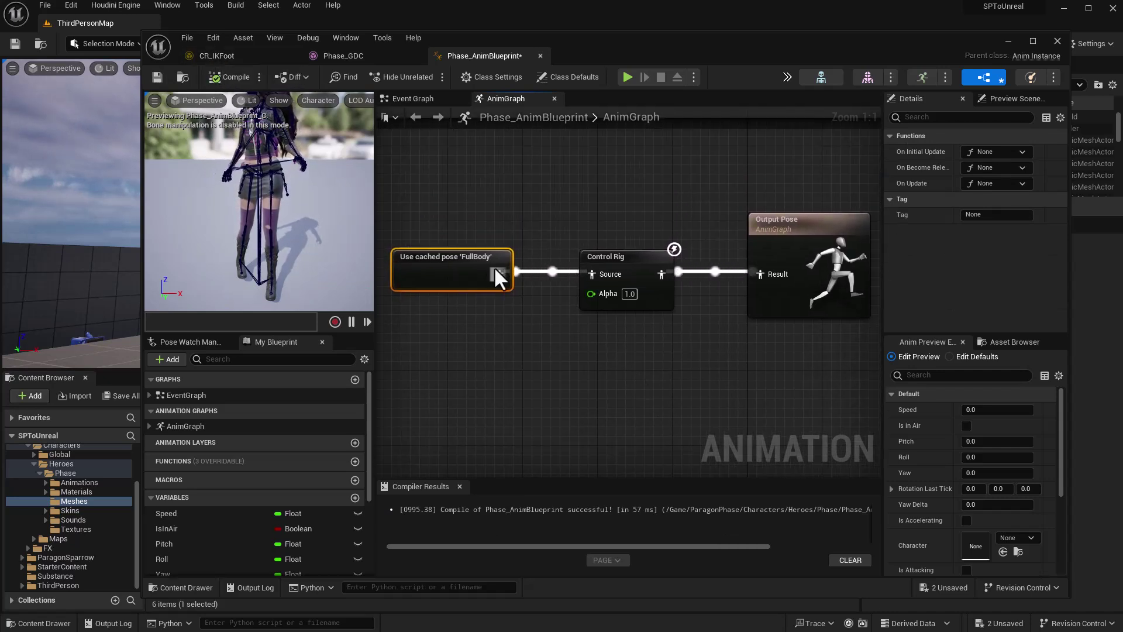
left_click_drag(778, 276, 774, 249)
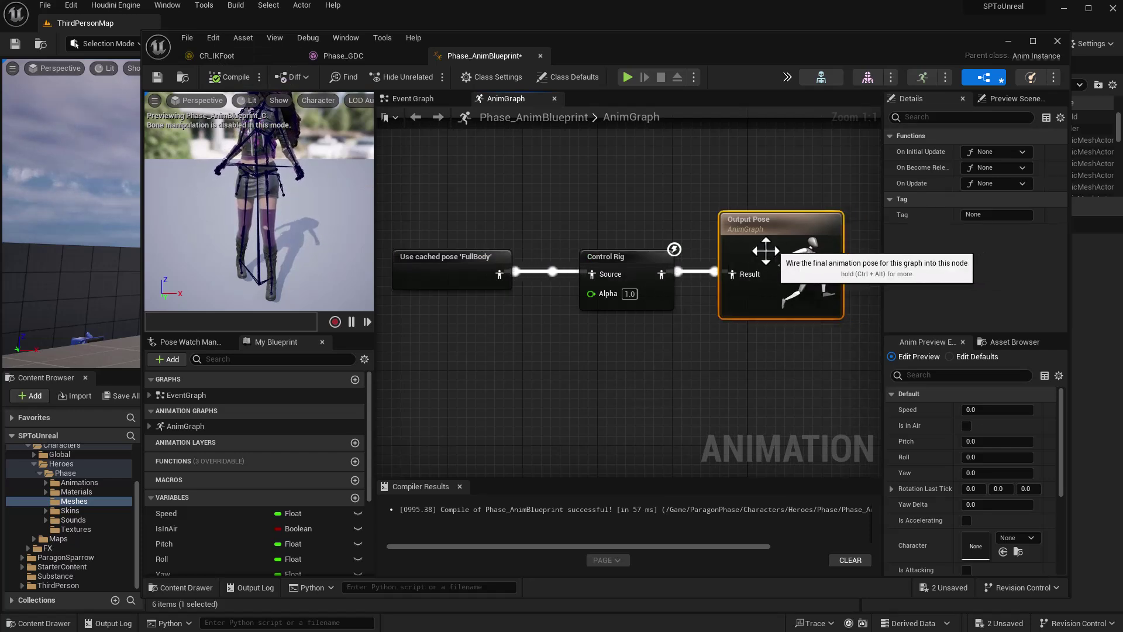
mouse_move(637, 257)
left_mouse_down()
mouse_move(619, 168)
mouse_move(626, 266)
mouse_move(630, 234)
mouse_move(619, 262)
mouse_move(585, 252)
mouse_move(624, 259)
left_mouse_up()
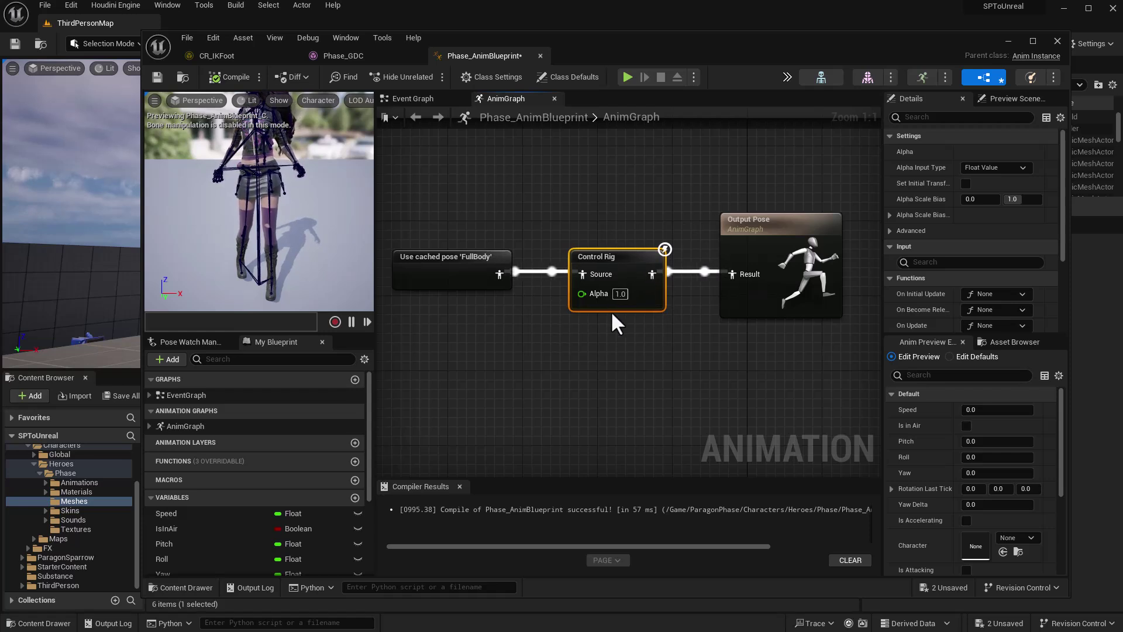
left_click(668, 374)
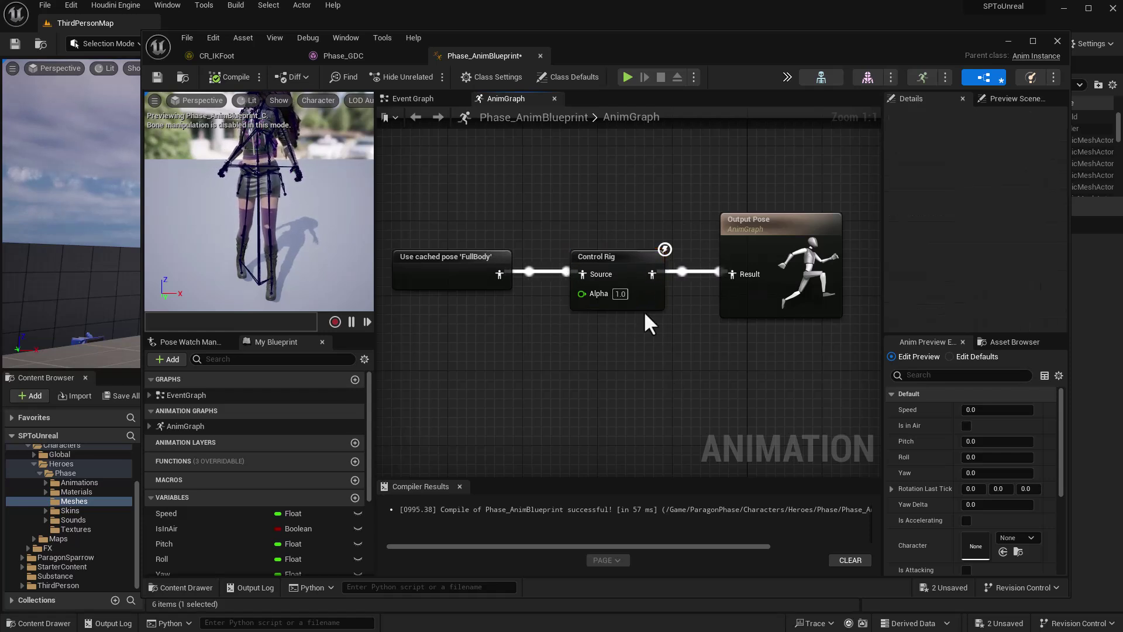
left_click(627, 269)
left_click(660, 369)
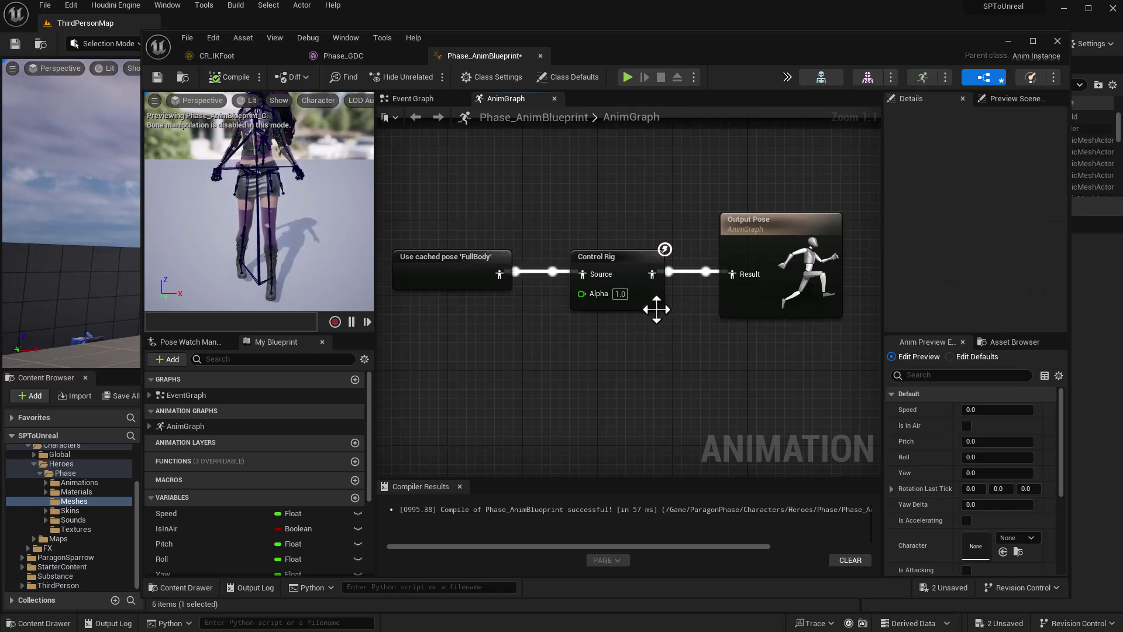
left_click(622, 269)
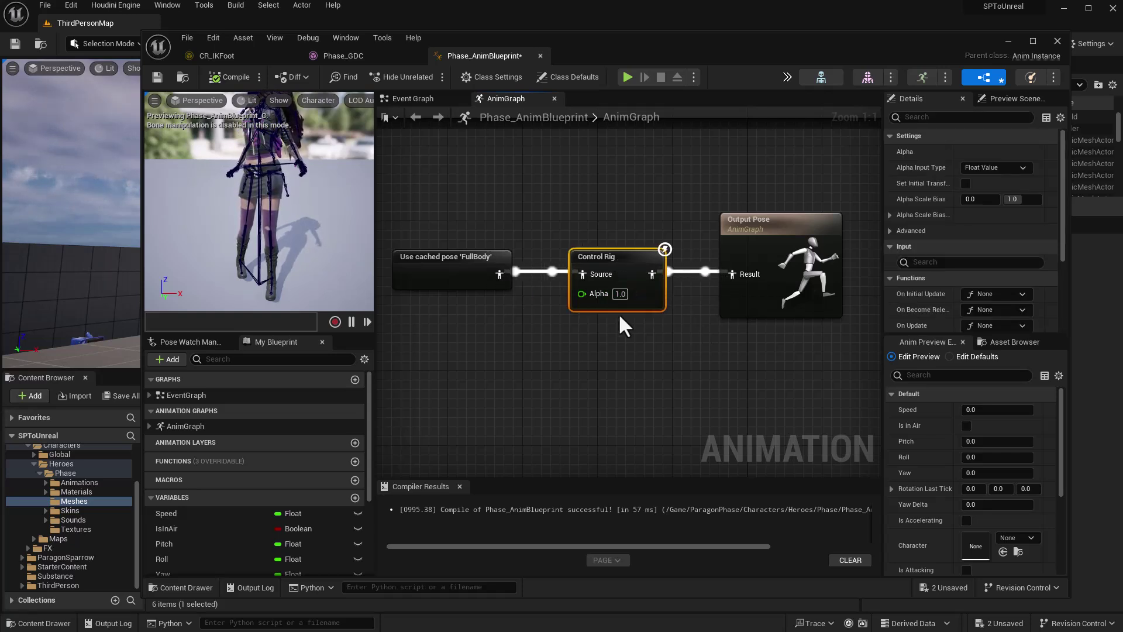
mouse_move(466, 278)
left_mouse_down()
mouse_move(492, 231)
mouse_move(445, 257)
mouse_move(484, 233)
mouse_move(473, 270)
left_mouse_up()
Step: Open the CR_IKFoot rig from the Control Rig node, move the Forwards Solve node higher in its graph, and compile and save
double_click(606, 274)
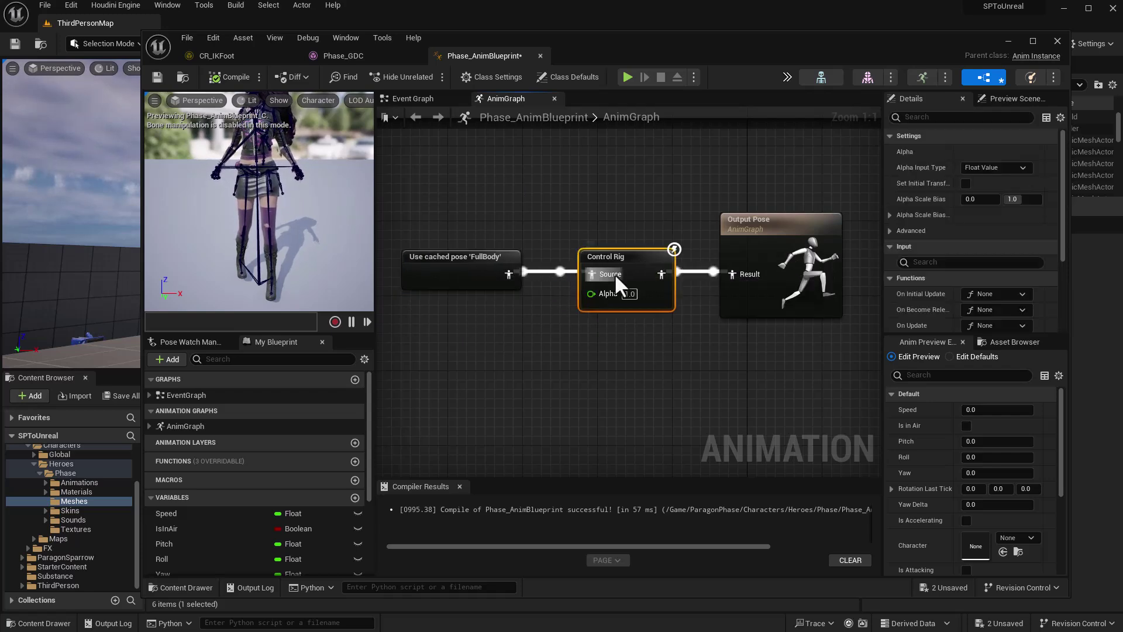
right_click_drag(532, 199, 476, 220)
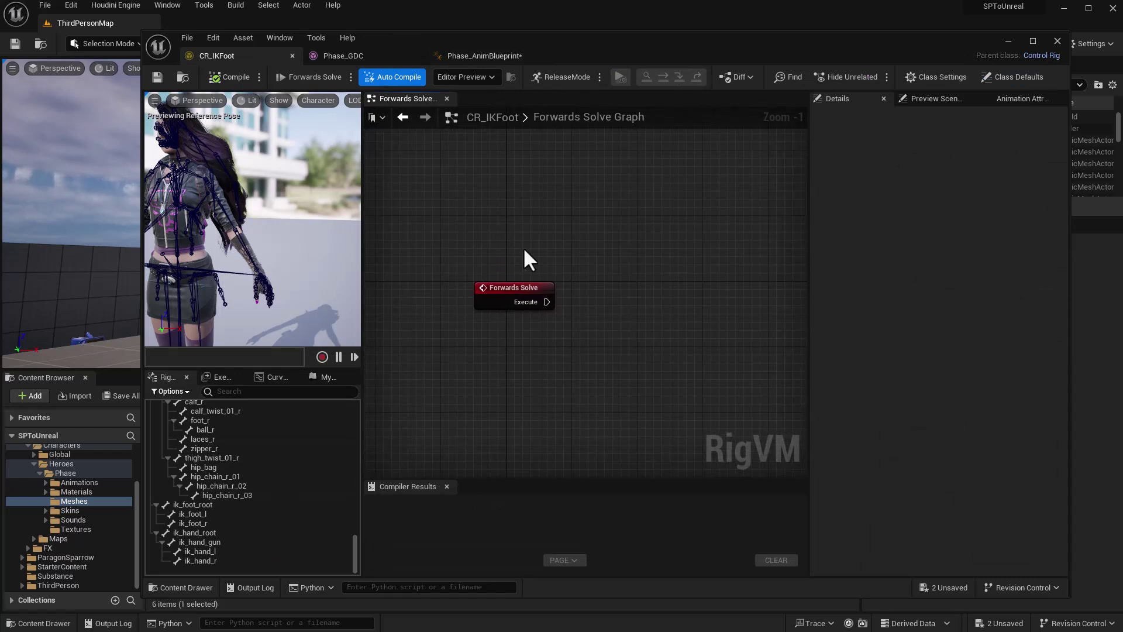
left_click_drag(476, 288, 465, 231)
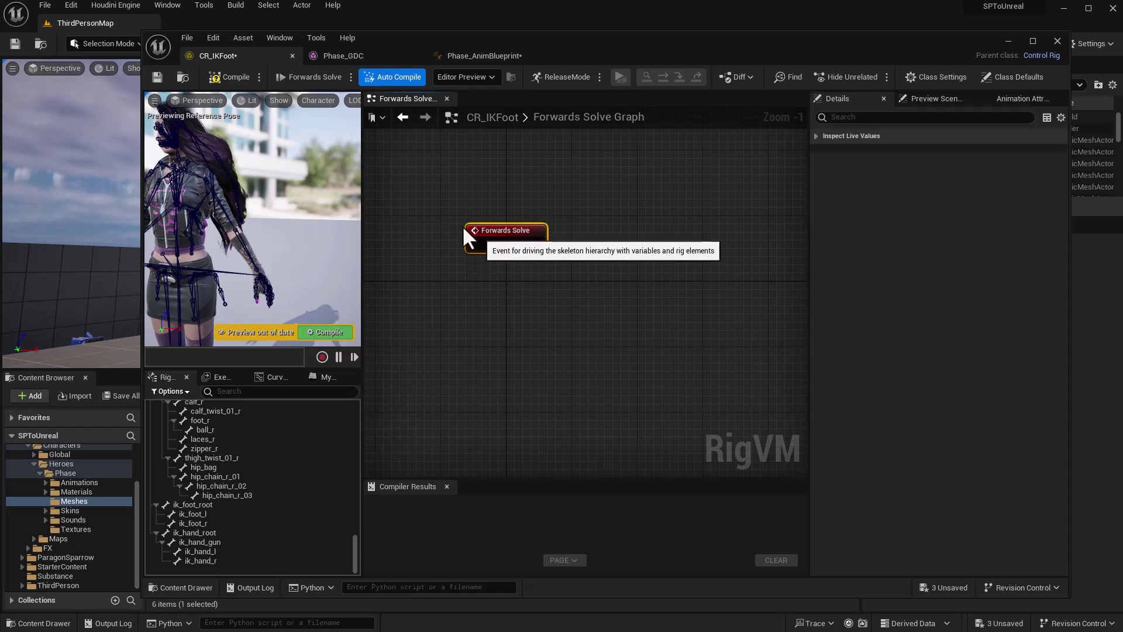
left_click(226, 80)
left_click(161, 76)
Step: Widen the graph and rig hierarchy areas, and collapse the pelvis, ik_foot_root and ik_hand_root branches in the hierarchy
right_click_drag(591, 174, 608, 180)
left_click_drag(807, 190, 844, 187)
right_click_drag(692, 233, 654, 192)
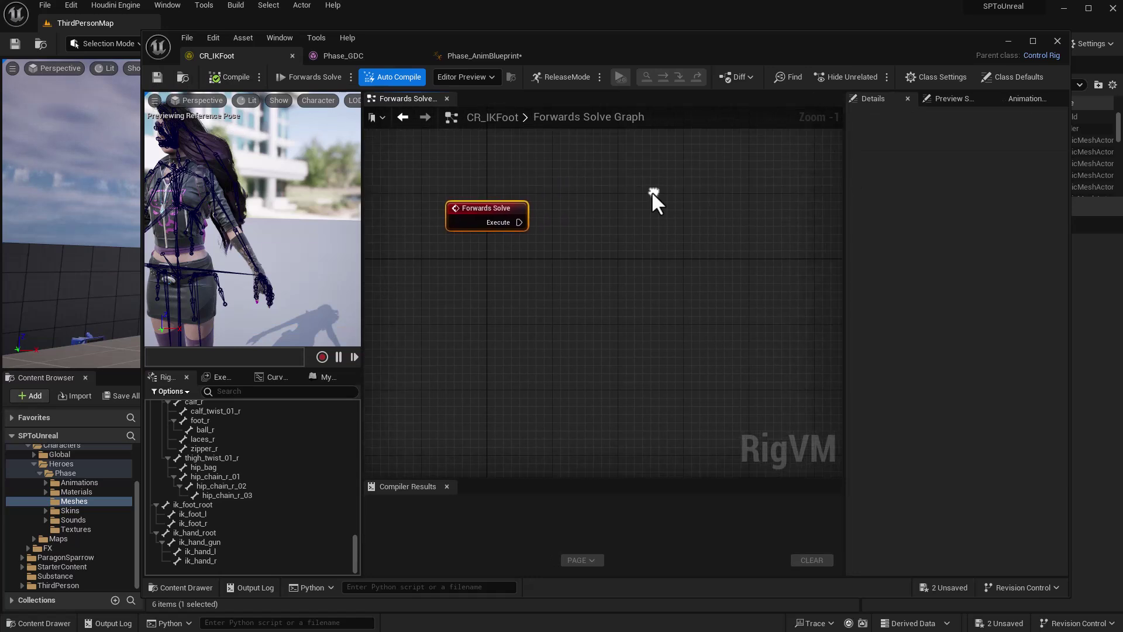
left_click_drag(364, 263, 373, 264)
scroll(291, 497, "up", 5)
left_click_drag(366, 542, 367, 416)
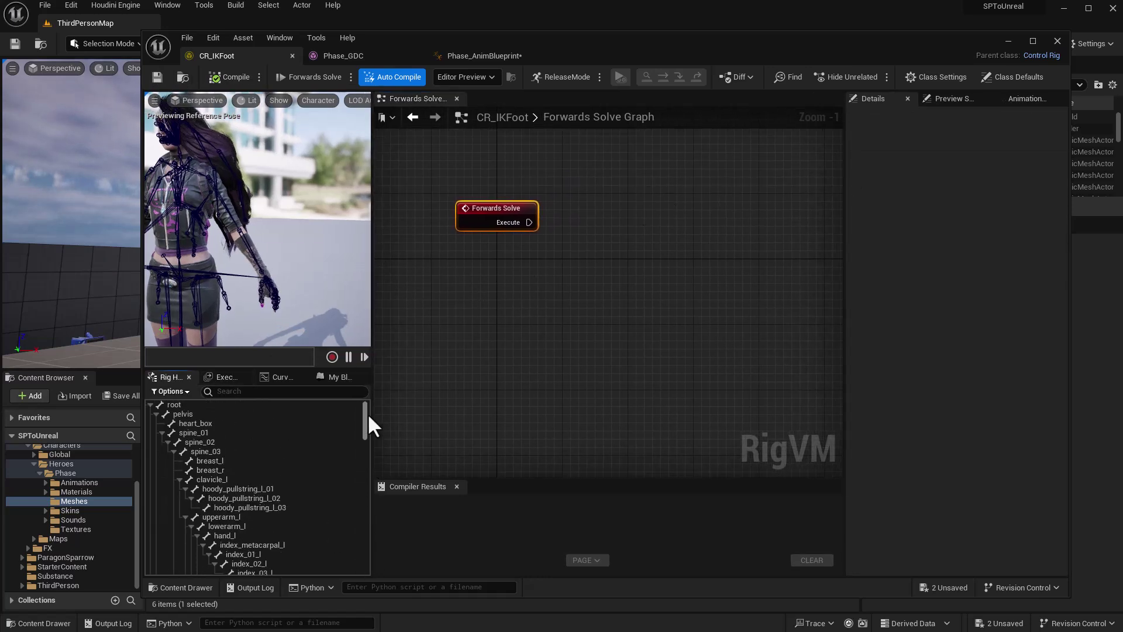
left_click(156, 414)
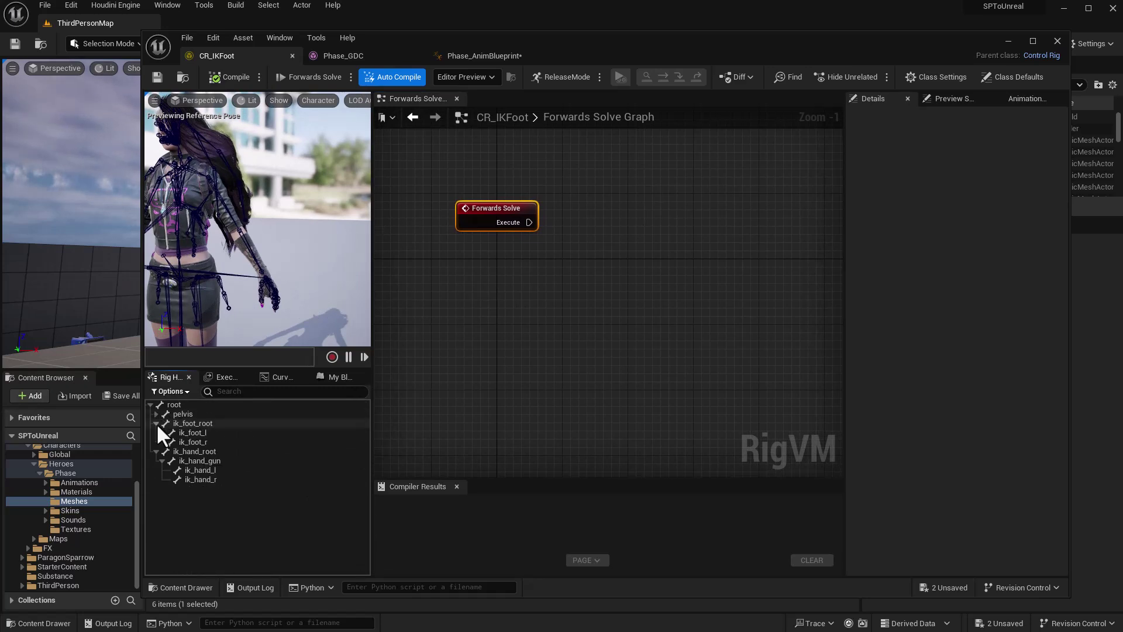
left_click_drag(258, 234, 304, 234)
left_click(156, 433)
Step: Examine where the root, pelvis, ik_foot_root and ik_hand_root bones sit on the character by selecting them around the feet
left_click(195, 423)
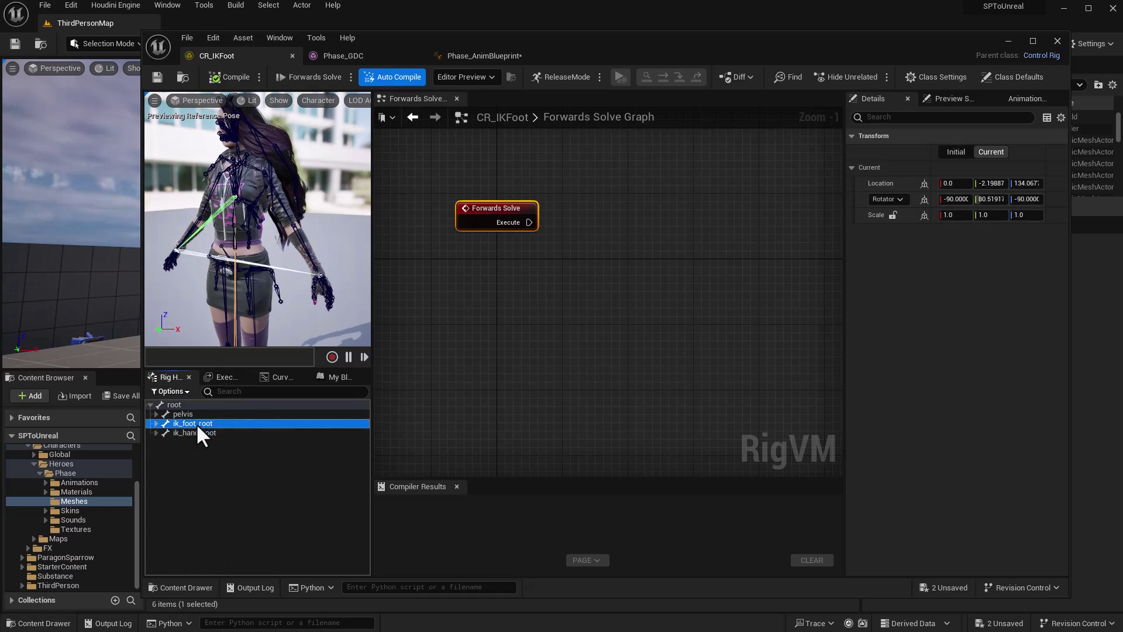
left_click(195, 432)
left_click_drag(257, 246, 281, 234)
middle_click_drag(258, 205, 258, 281)
scroll(258, 234, "up", 5)
scroll(257, 234, "down", 5)
middle_click_drag(257, 234, 272, 234)
scroll(236, 222, "up", 2)
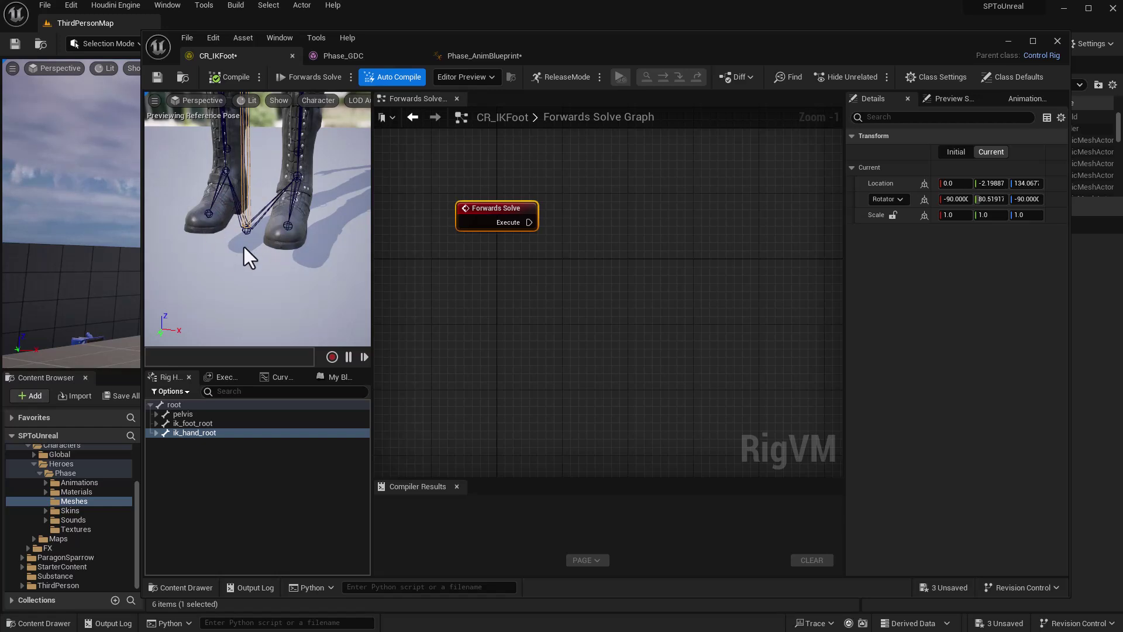
scroll(237, 227, "down", 3)
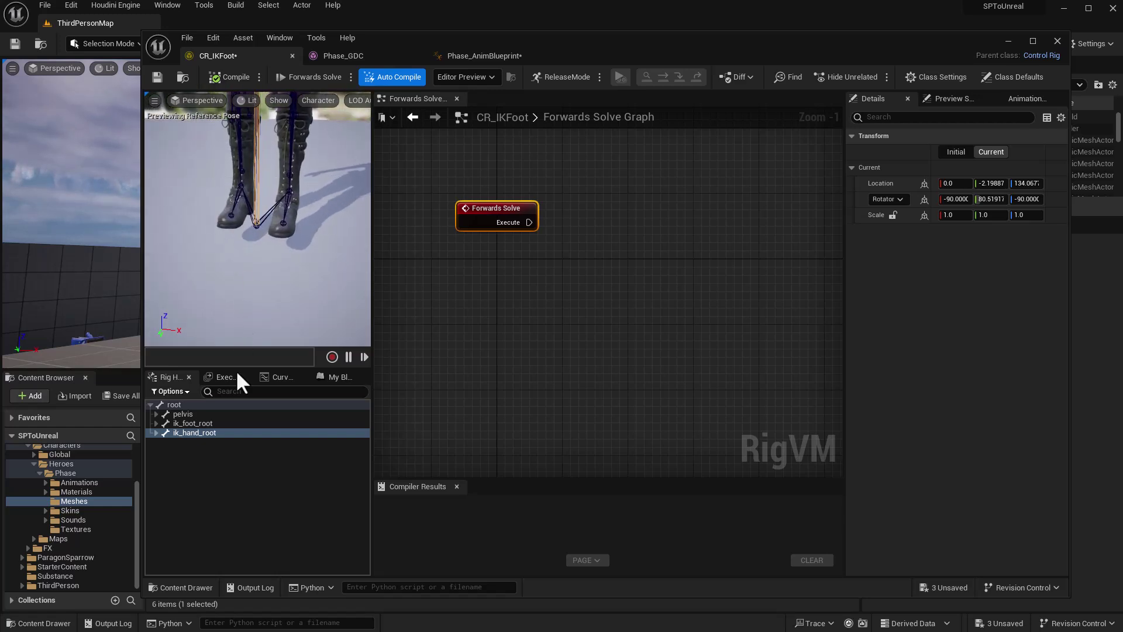
left_click(230, 450)
left_click(178, 404)
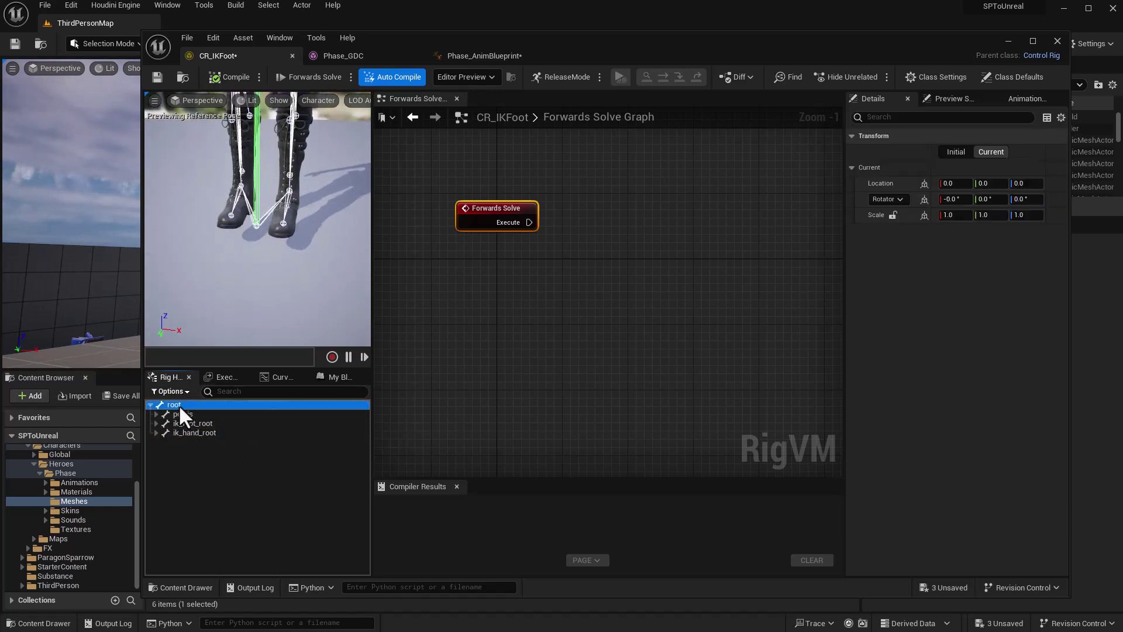
left_click(187, 411)
left_click(178, 421)
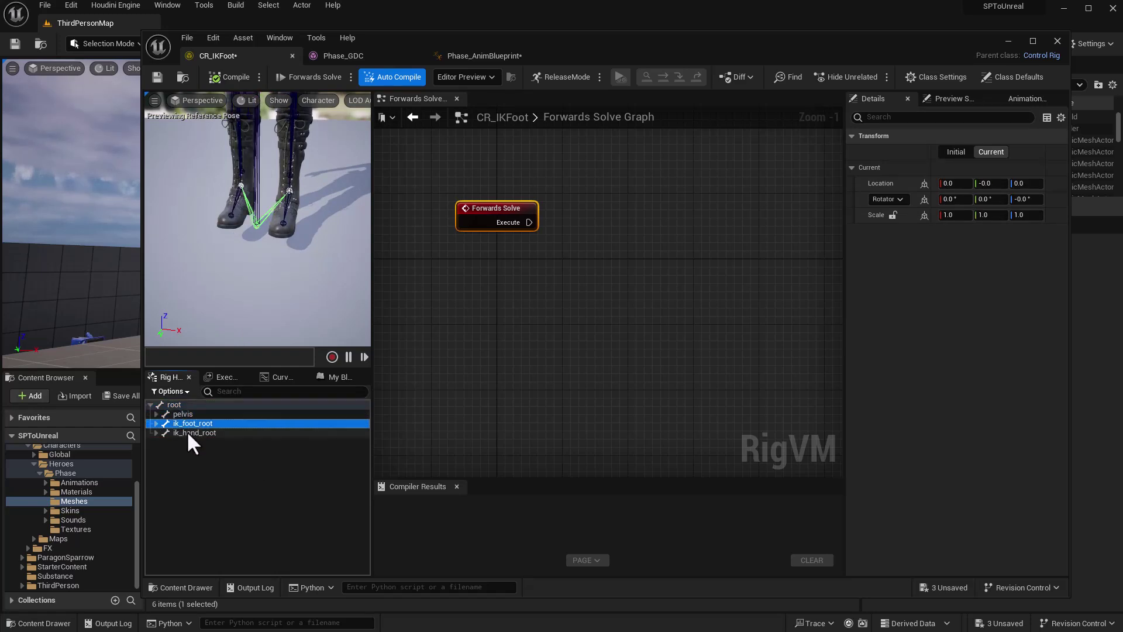
left_click(187, 431, "ctrl")
left_click(192, 456)
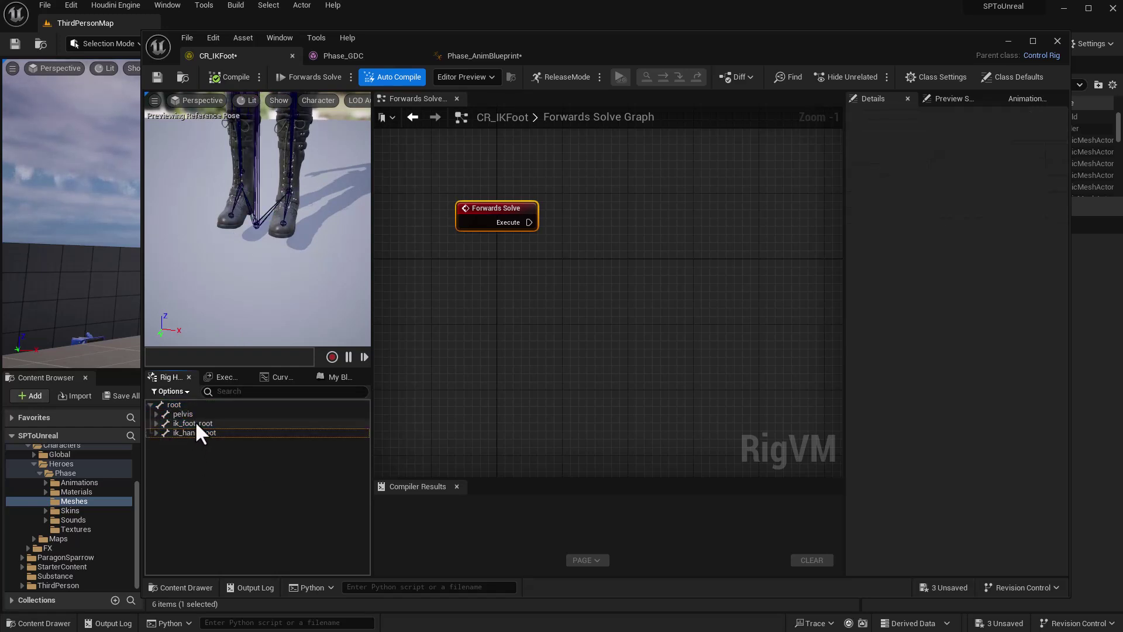
left_click(195, 422)
left_click(203, 433)
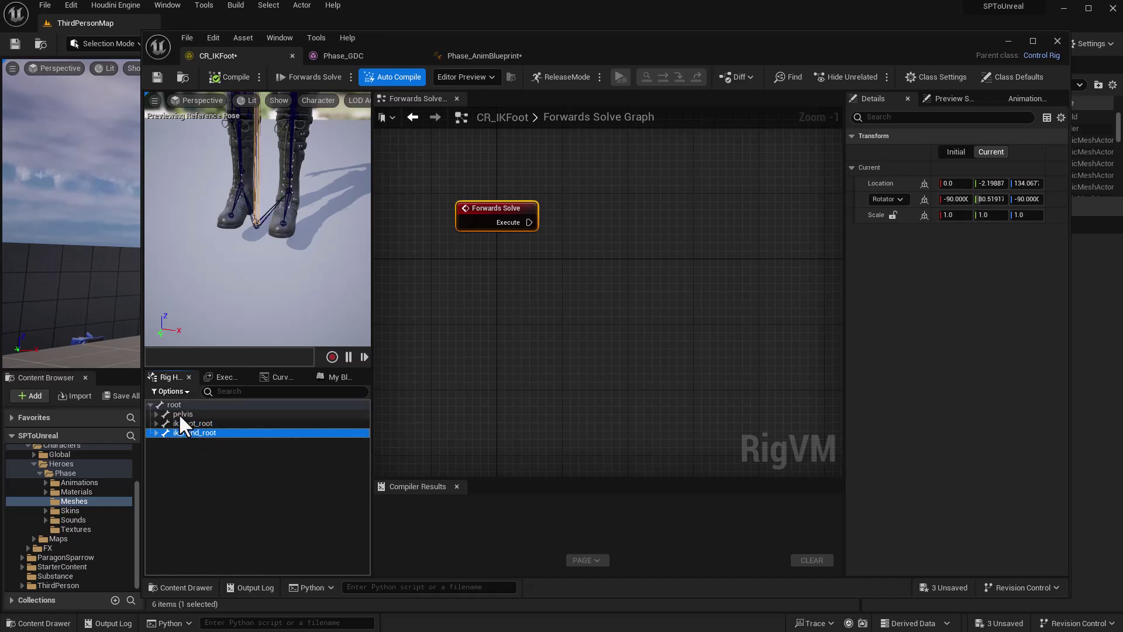
Step: Expand the ik_foot_root and ik_hand_root branches and examine the left and right foot and hand IK bones on the preview mesh
left_click(184, 423)
left_click(156, 423)
left_click(156, 451)
key("Down")
left_click(207, 442, "shift")
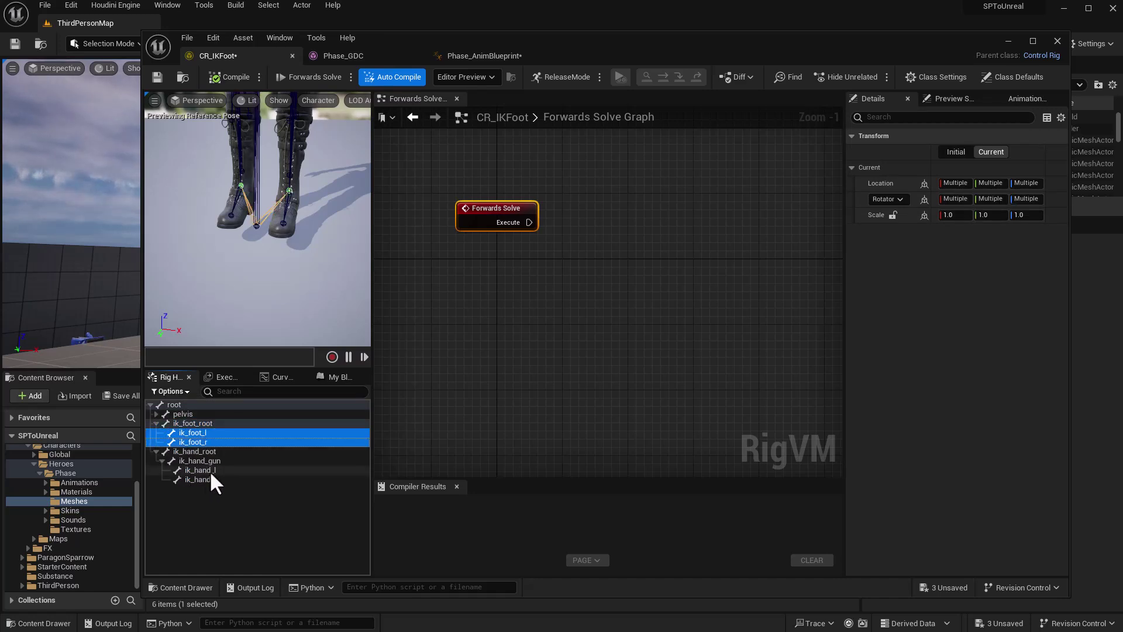
left_click(209, 471)
left_click(209, 479, "shift")
right_click_drag(265, 312, 265, 265)
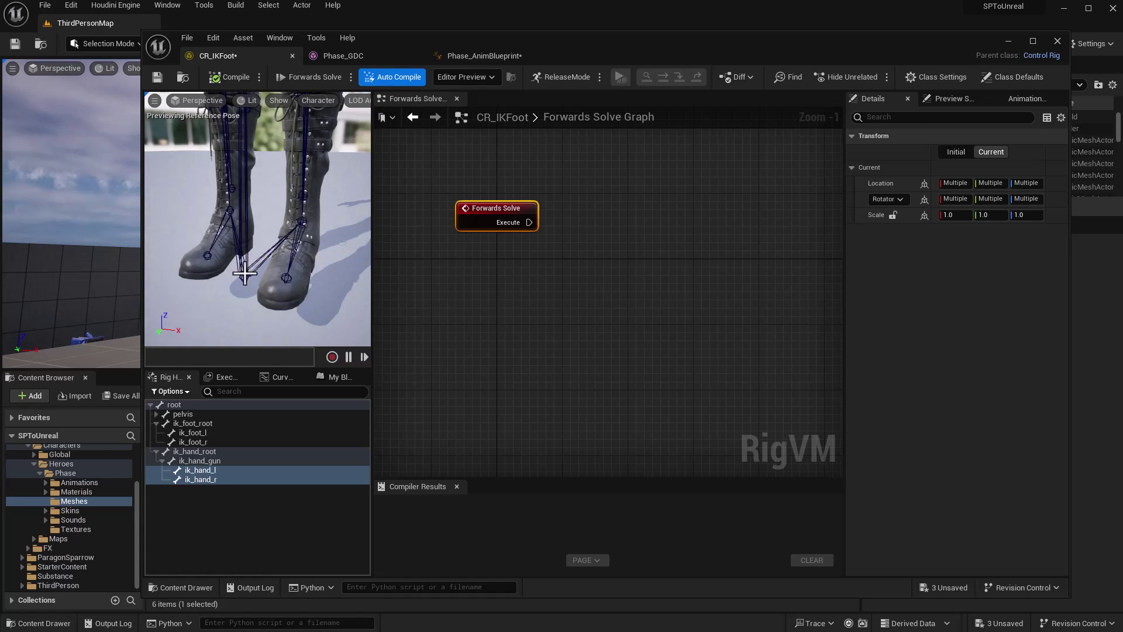
left_click(244, 274)
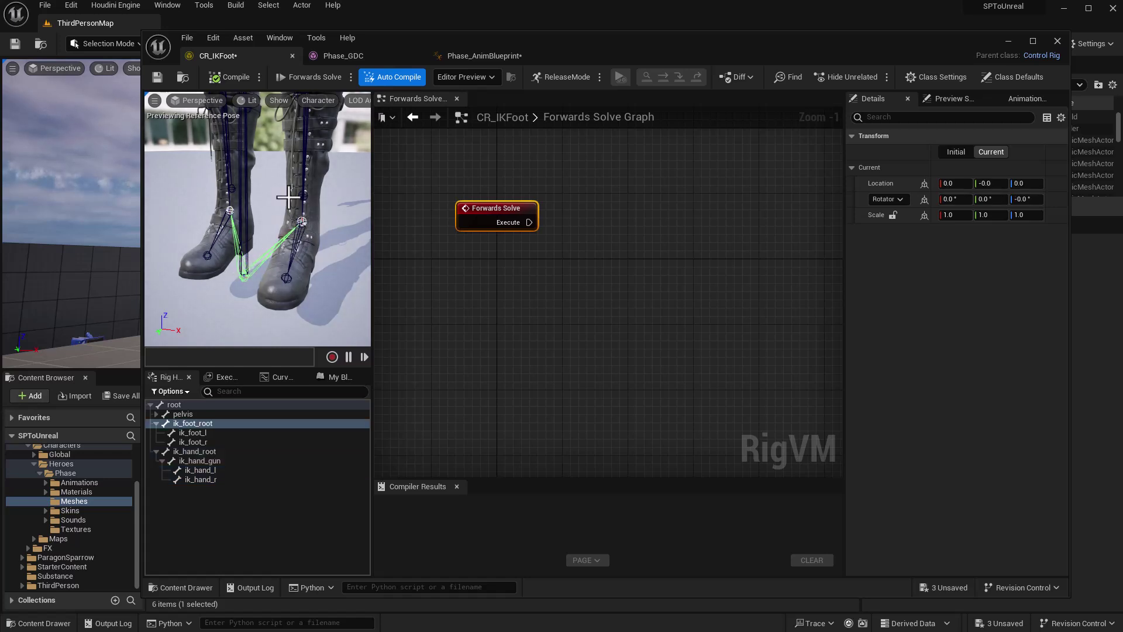
mouse_move(292, 197)
right_mouse_down()
mouse_move(281, 192)
mouse_move(293, 196)
right_mouse_up()
right_click_drag(550, 300, 617, 388)
scroll(616, 389, "up", 1)
right_click_drag(690, 248, 703, 224)
Step: Set the preview controller to Use Specific Animation and choose the Jog_Fwd animation for the preview scene
left_click(948, 101)
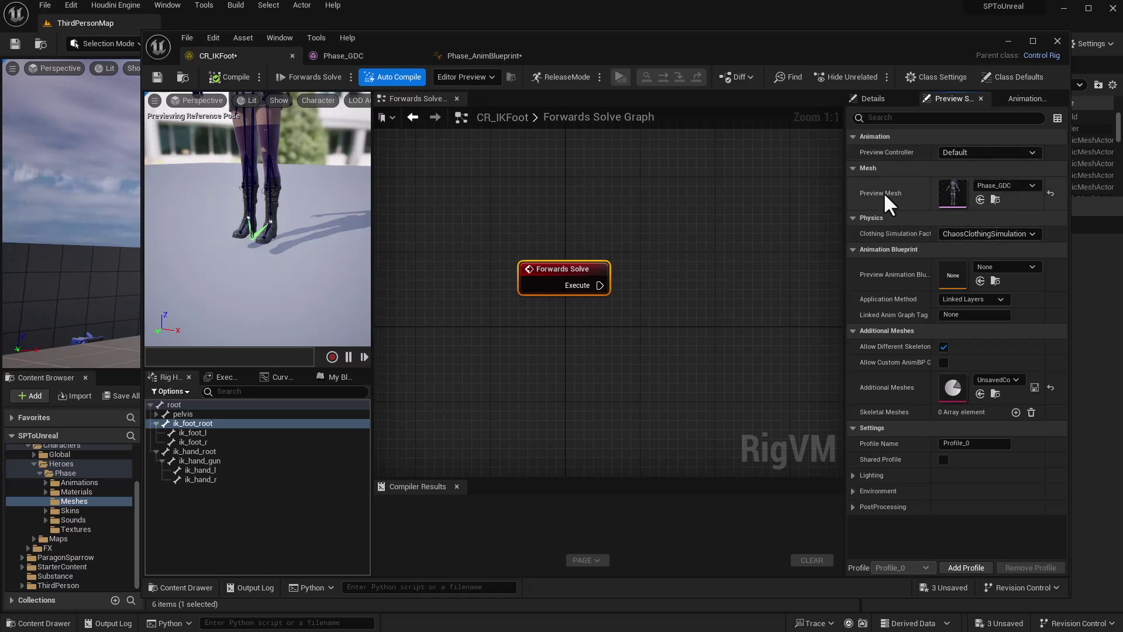
left_click(997, 151)
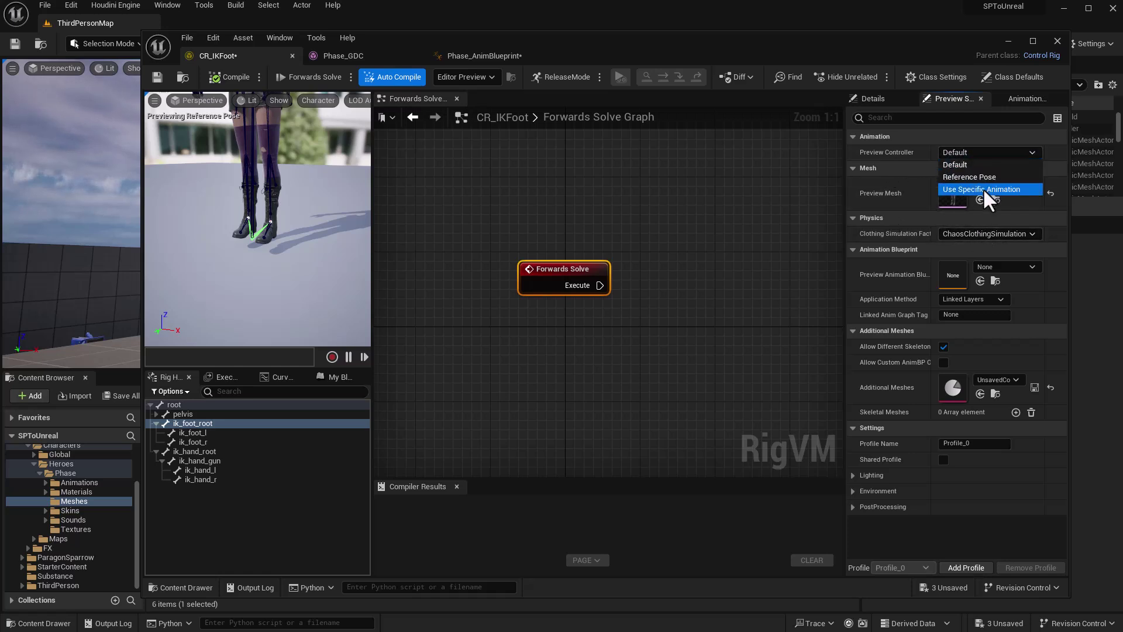
left_click(982, 188)
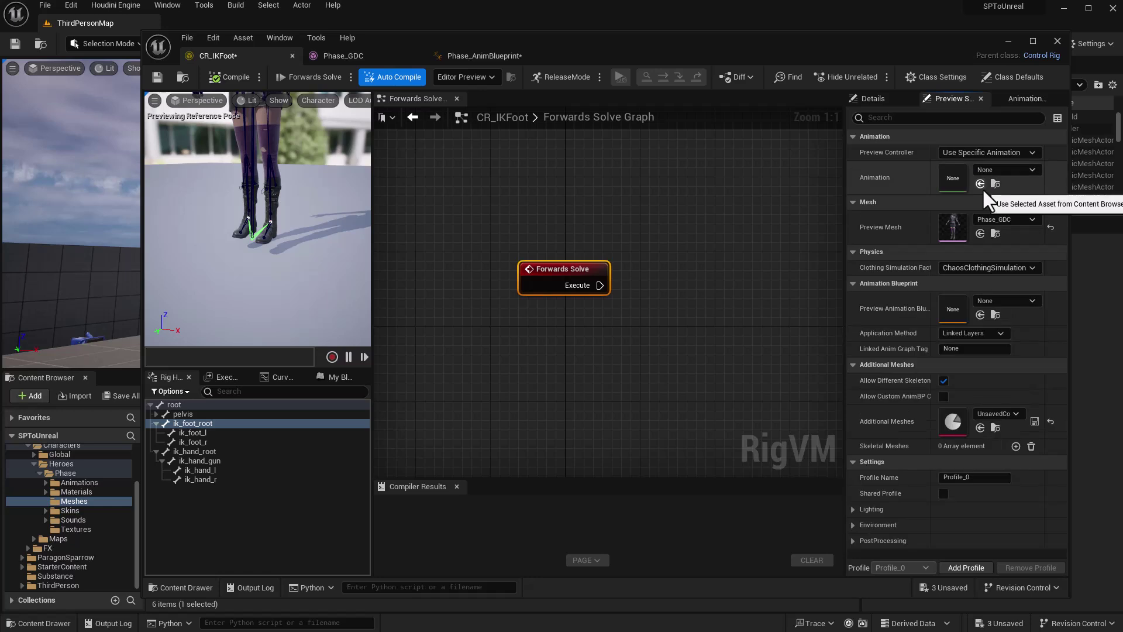
left_click(1010, 169)
type("jog")
scroll(1090, 454, "down", 3)
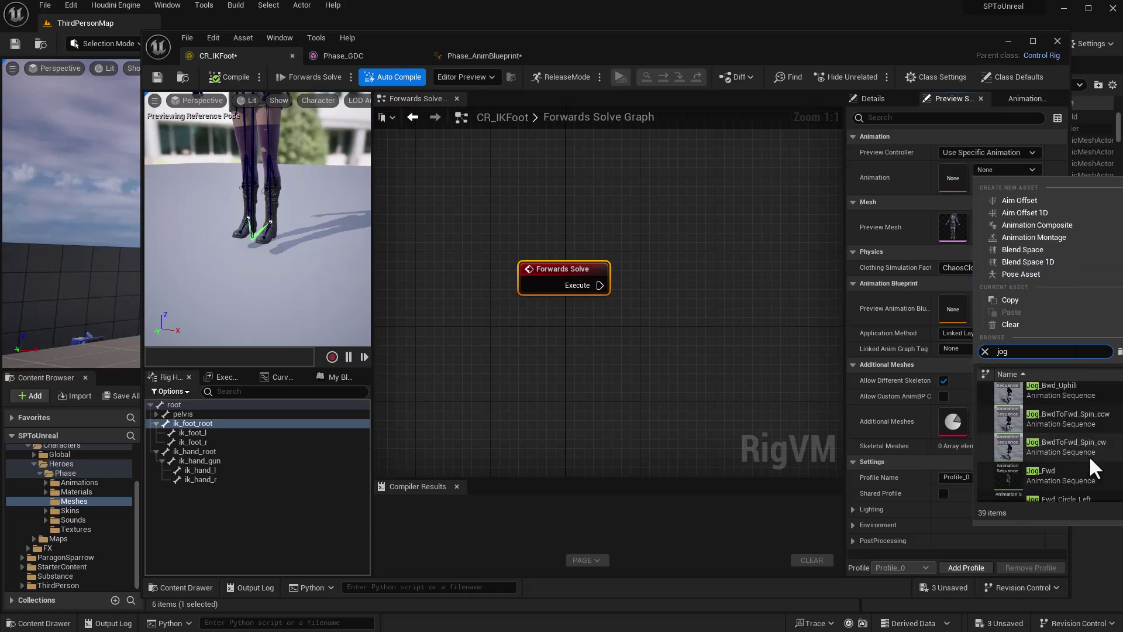
left_click(1055, 461)
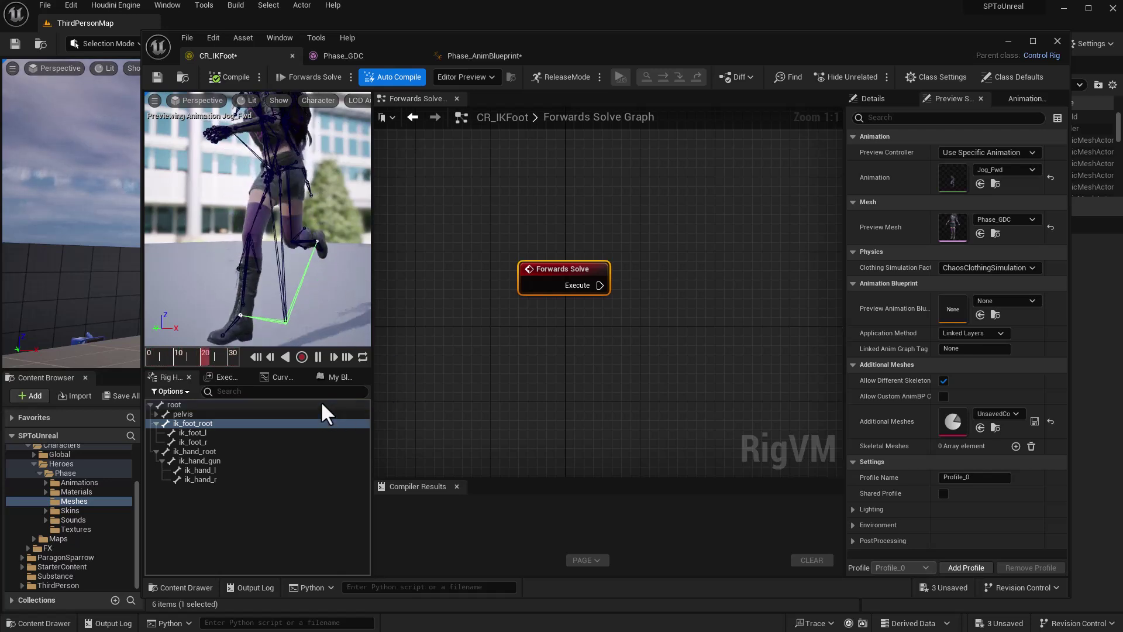
Step: Pause the Jog_Fwd preview, scrub it to check the IK foot bones against the feet, and save the CR_IKFoot rig
left_click(318, 358)
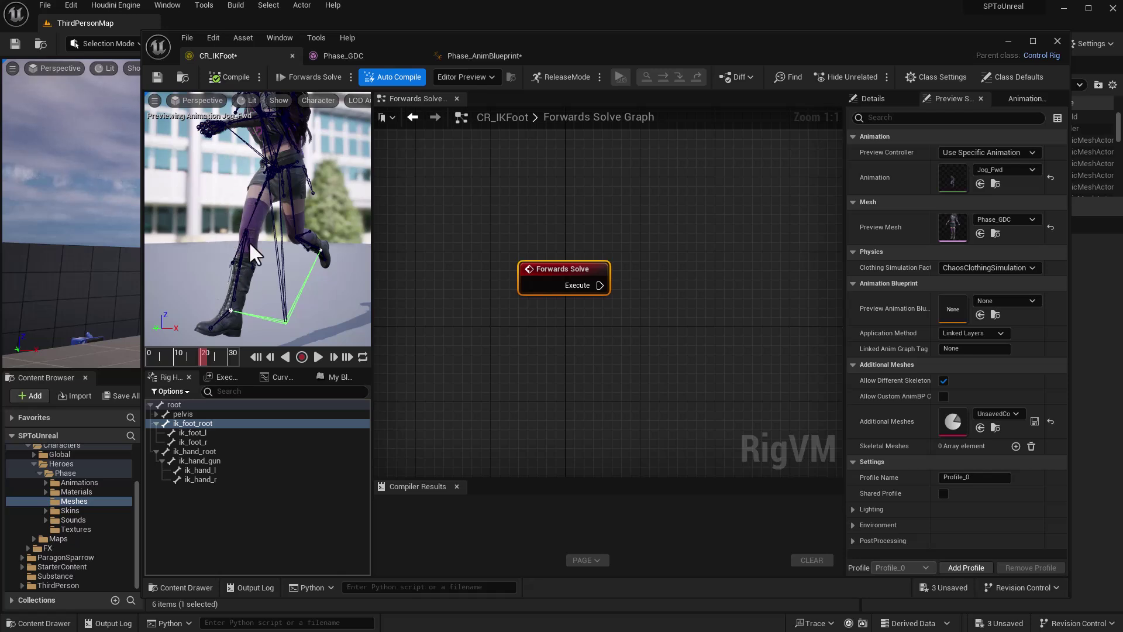
mouse_move(201, 360)
left_mouse_down()
mouse_move(163, 358)
mouse_move(217, 353)
mouse_move(169, 346)
mouse_move(206, 347)
left_mouse_up()
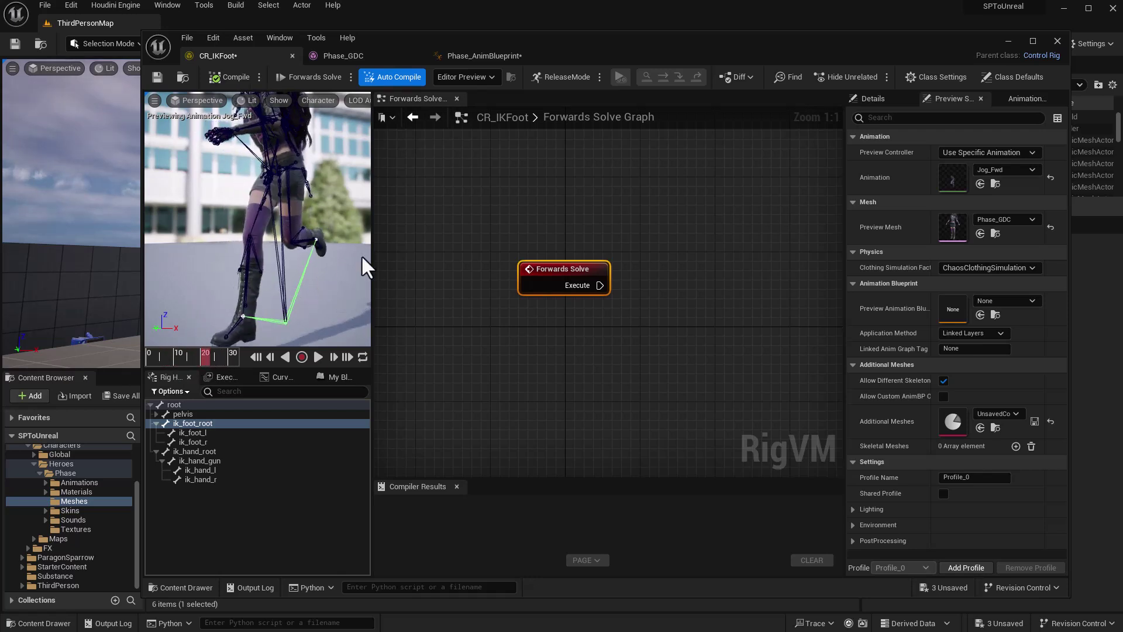
left_click(158, 77)
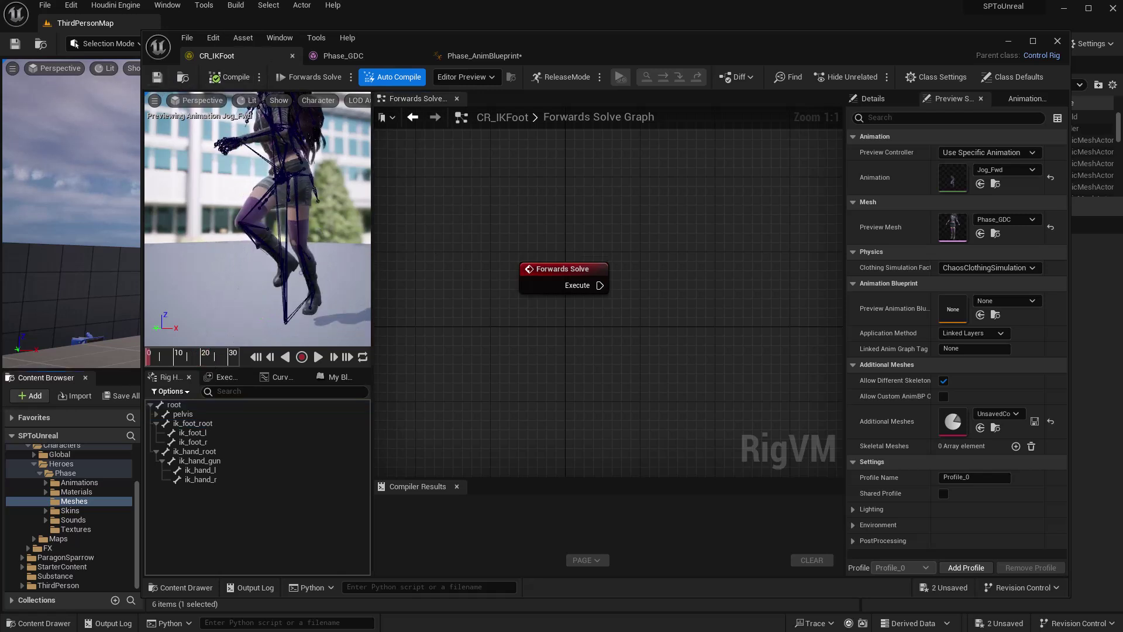
mouse_move(661, 295)
right_mouse_down()
mouse_move(650, 276)
mouse_move(647, 294)
right_mouse_up()
right_click_drag(608, 248, 586, 239)
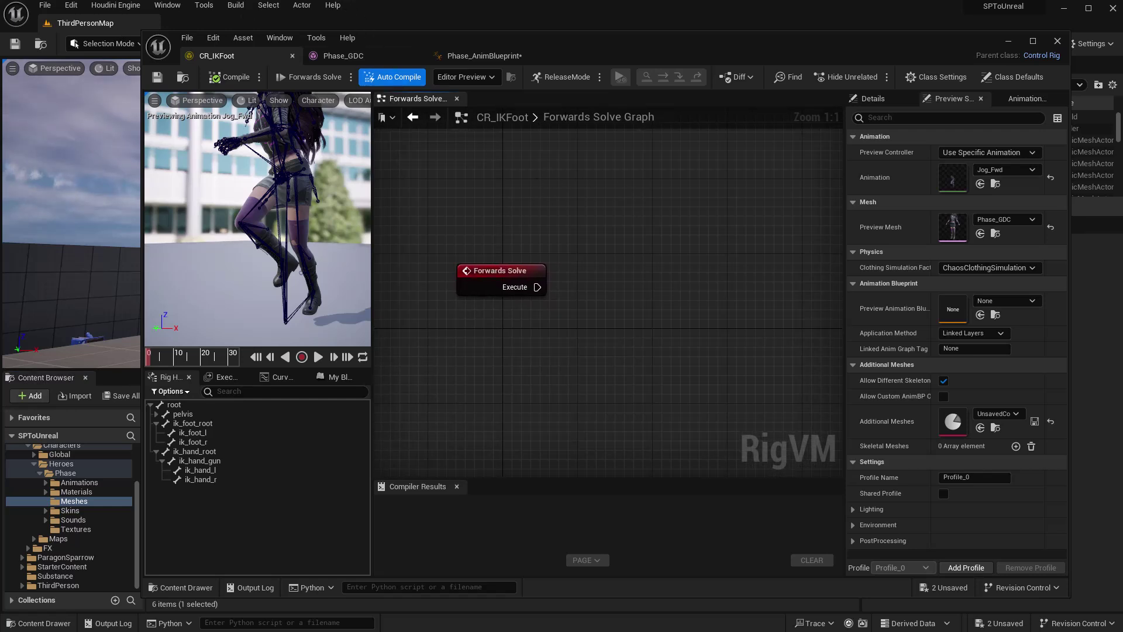